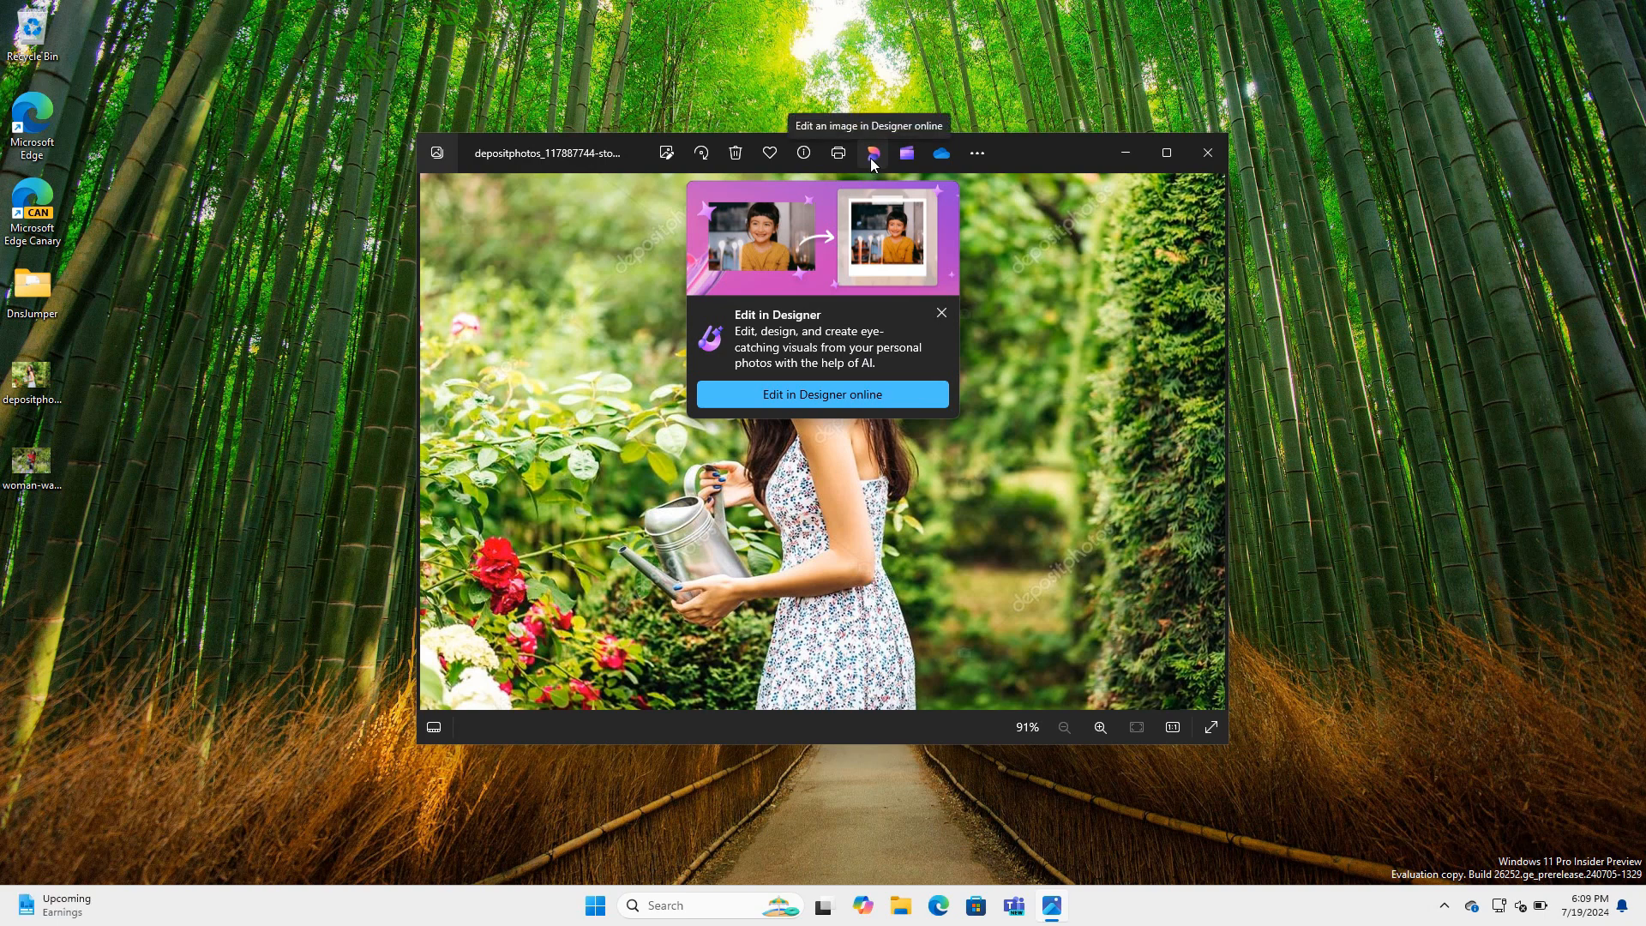
Open the photo for editing in Designer online and start generating design ideas.
left_click(836, 388)
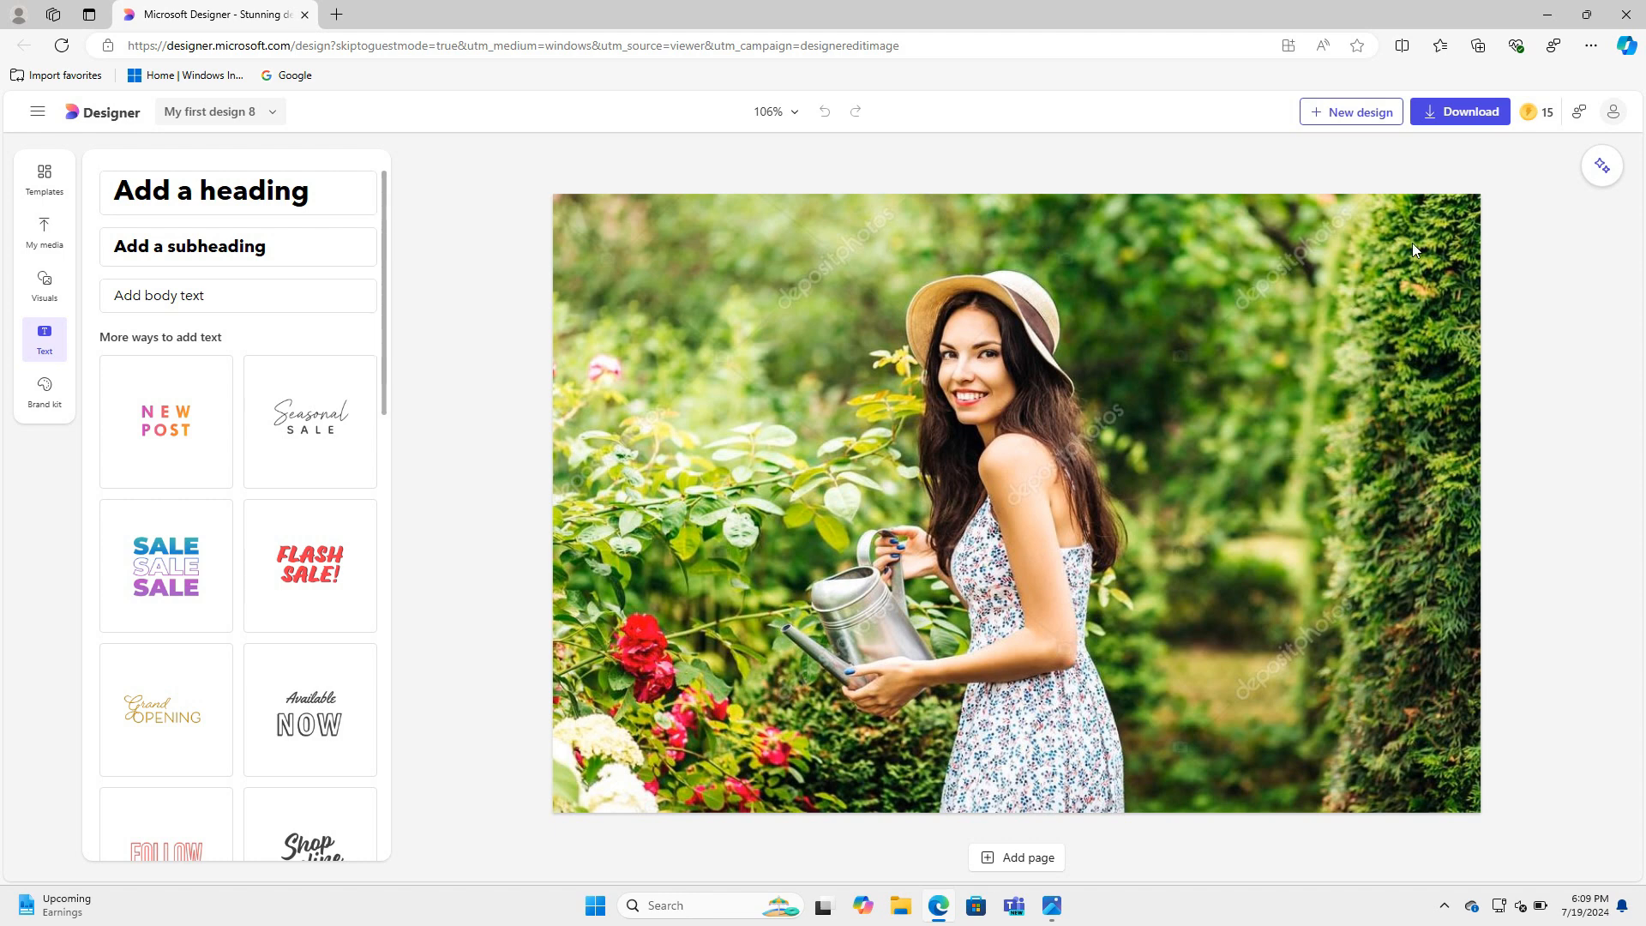
left_click(1595, 182)
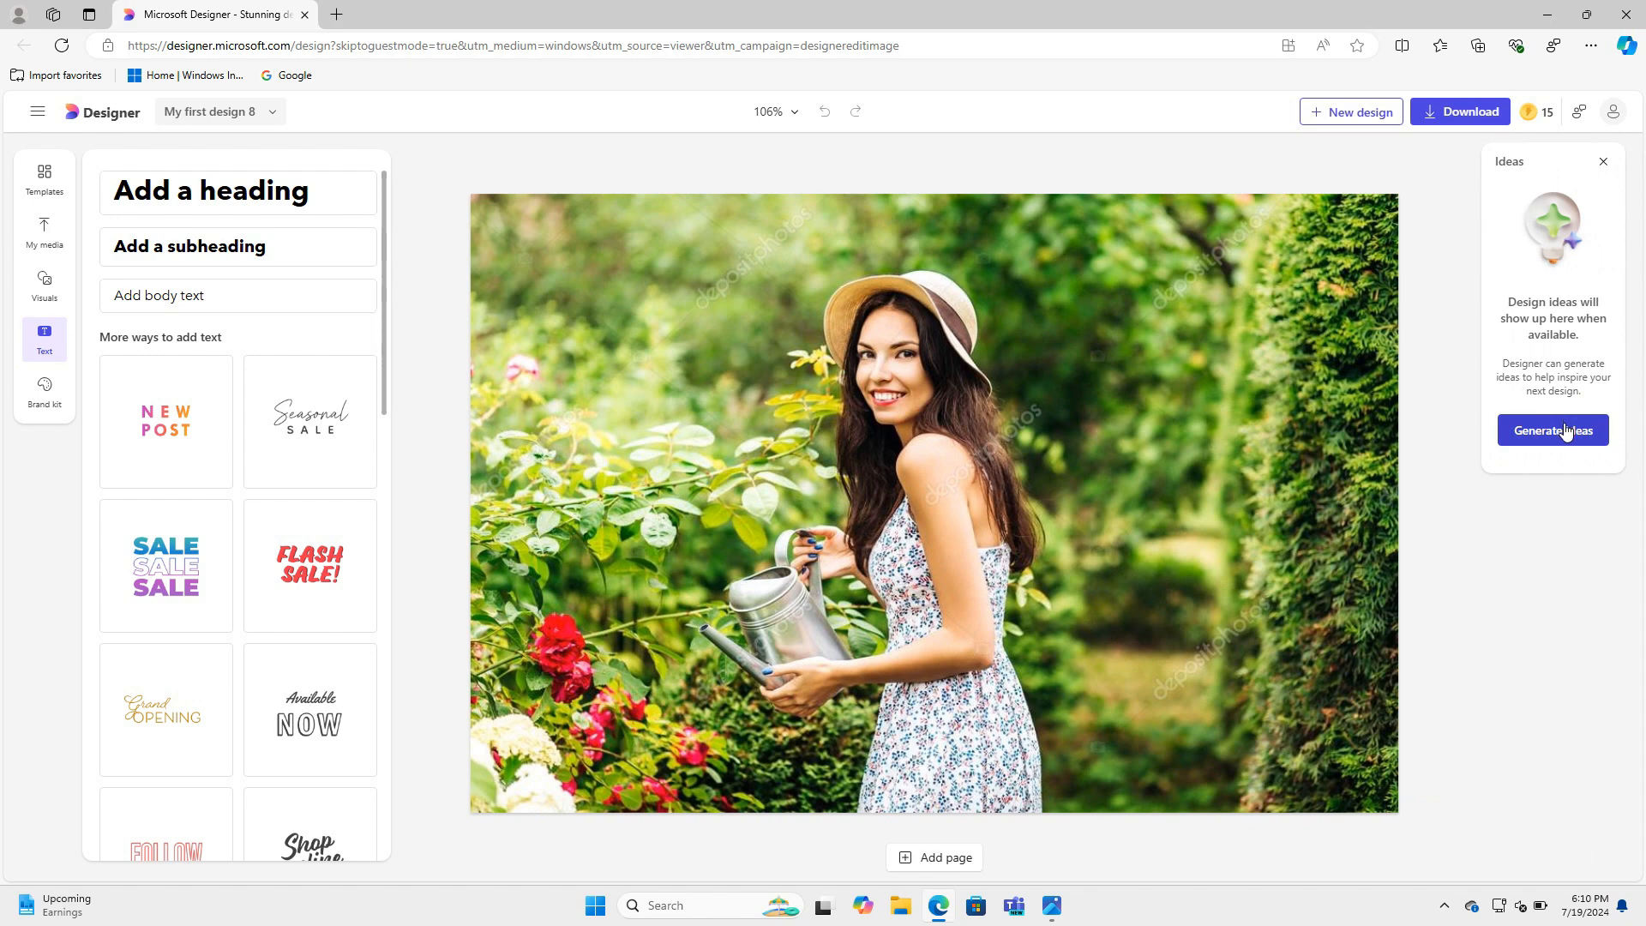
left_click(1565, 431)
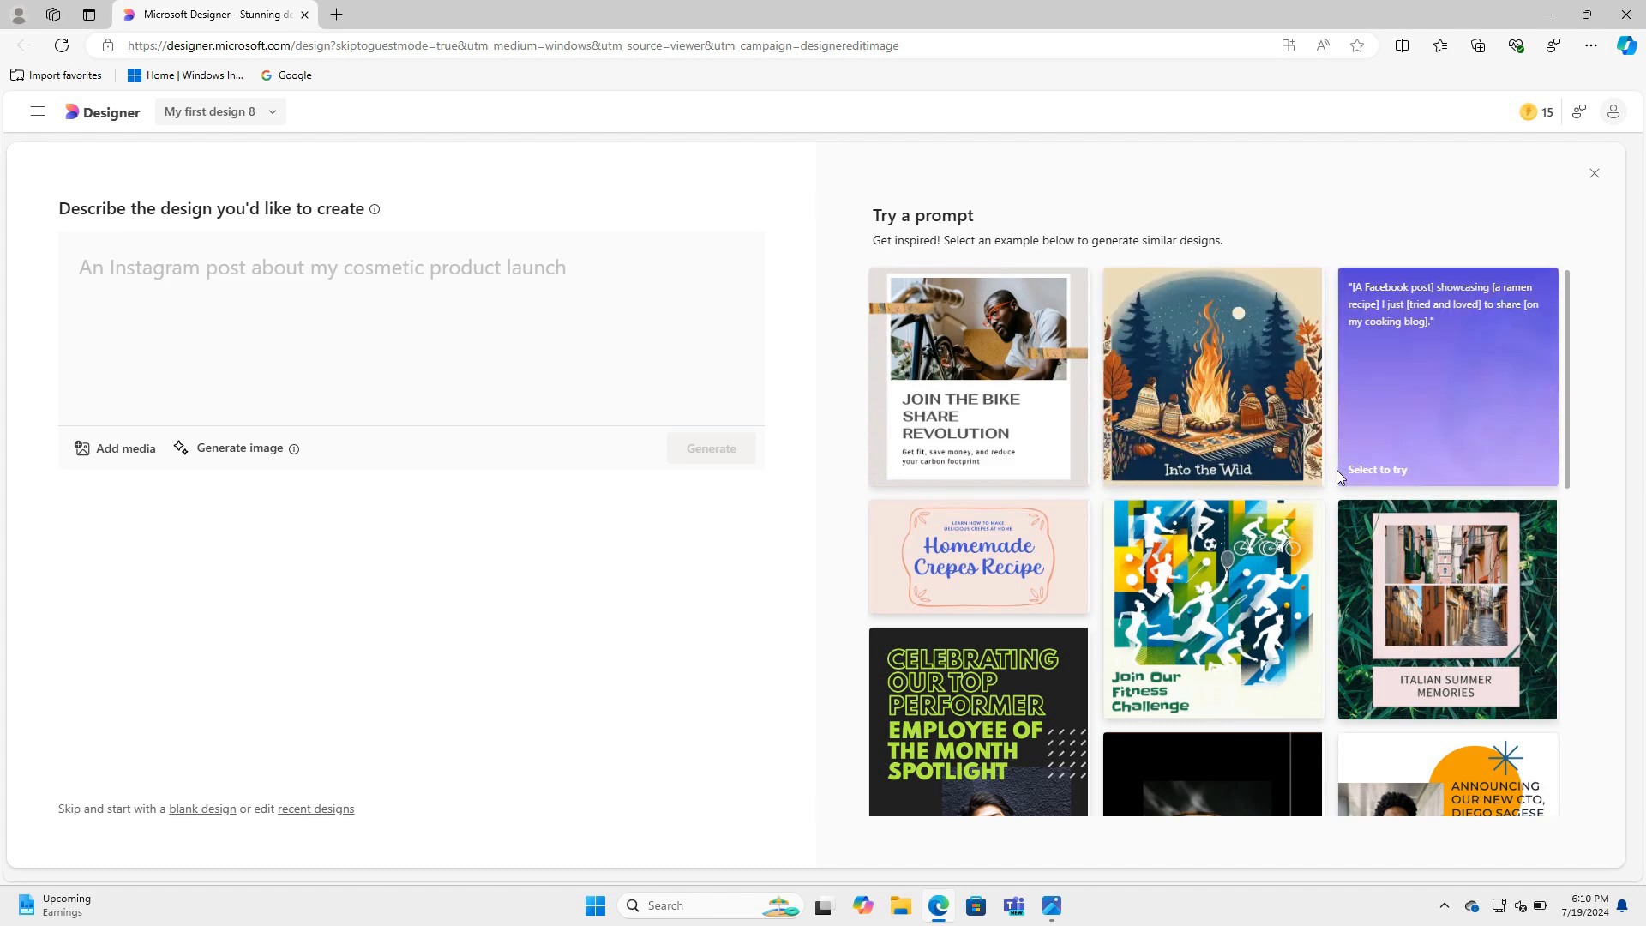
Use the employee of the month spotlight example as the design prompt.
scroll(1339, 475, "down", 1)
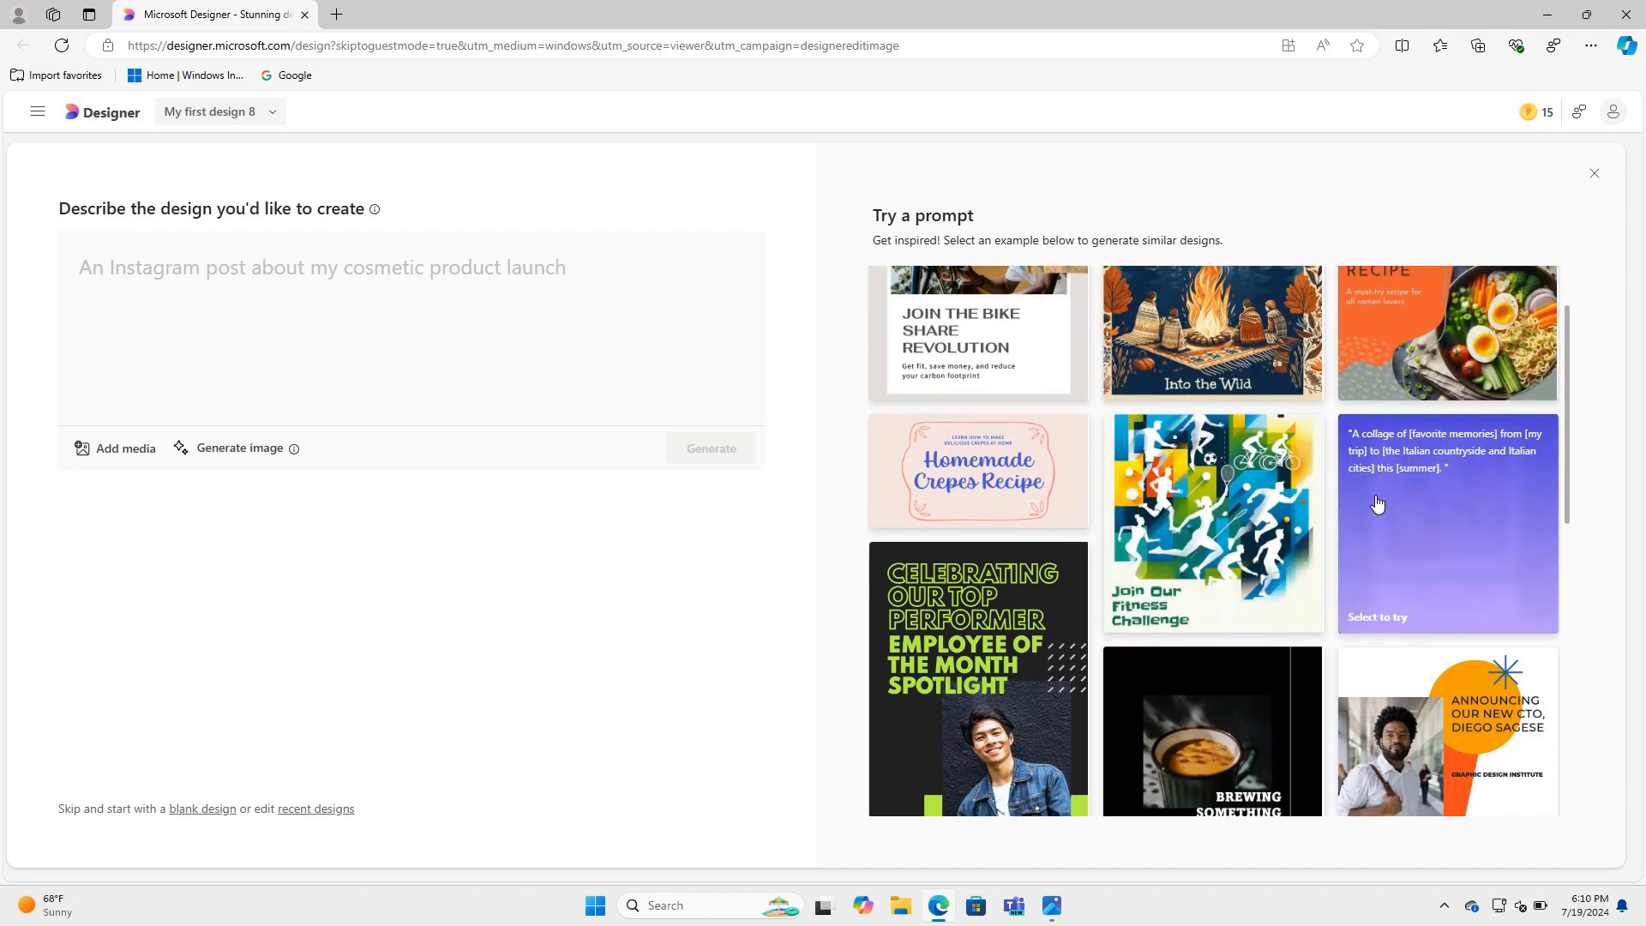
scroll(1267, 468, "down", 3)
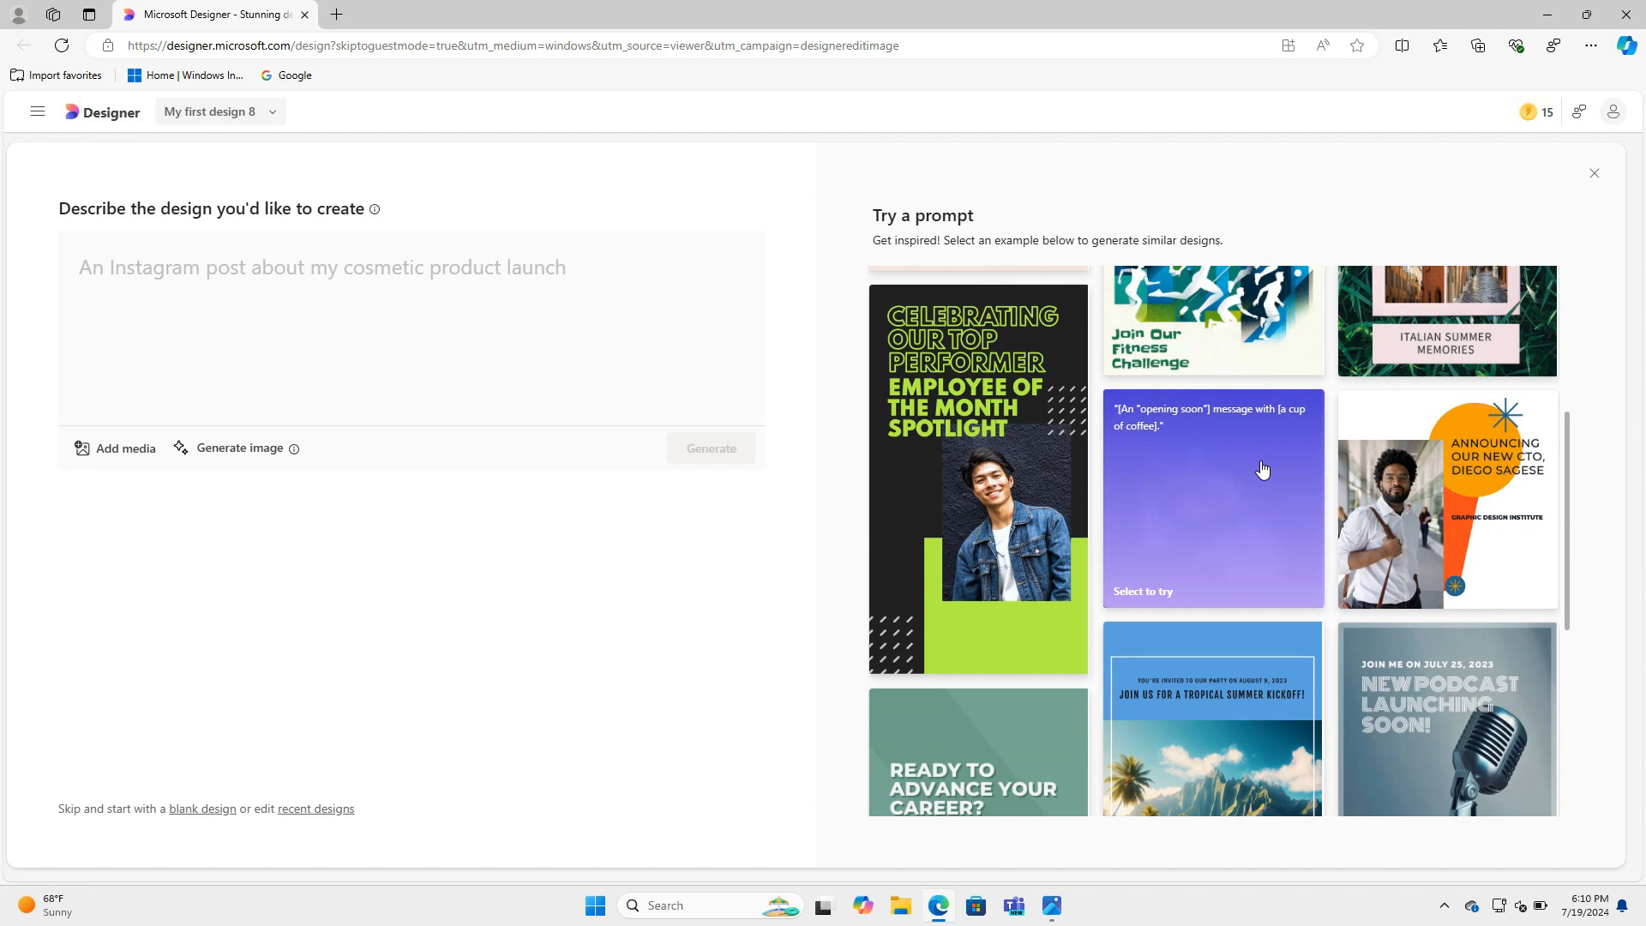
left_click(1001, 504)
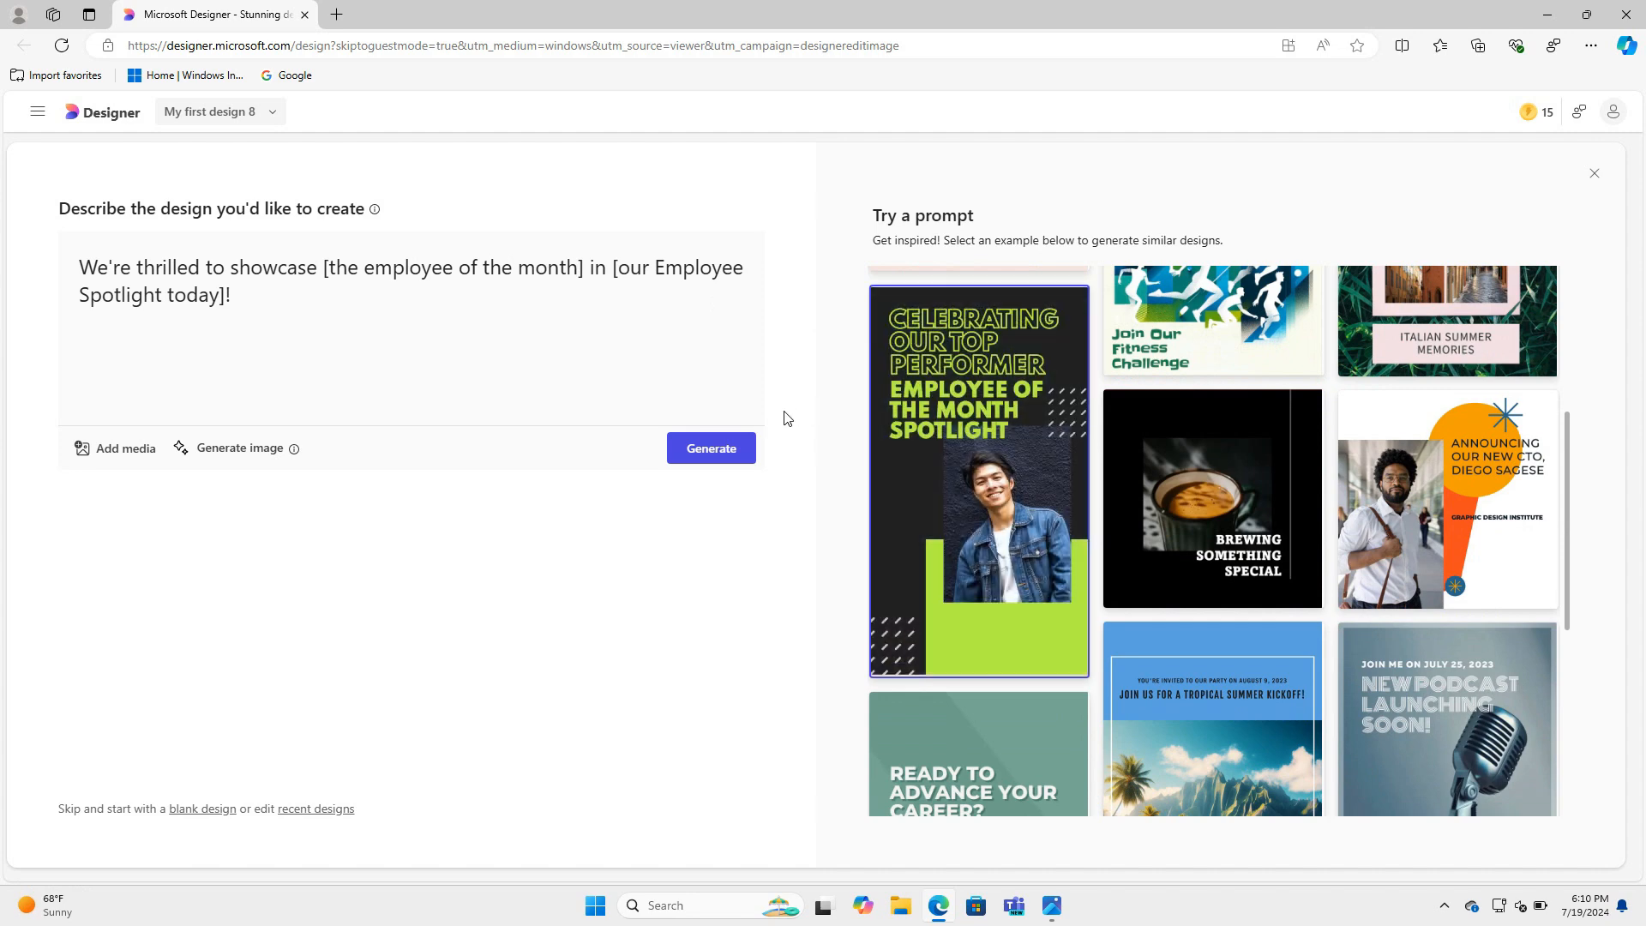
Add the depositphotos_117887744 stock photo from this device's Desktop to the design prompt.
left_click(109, 456)
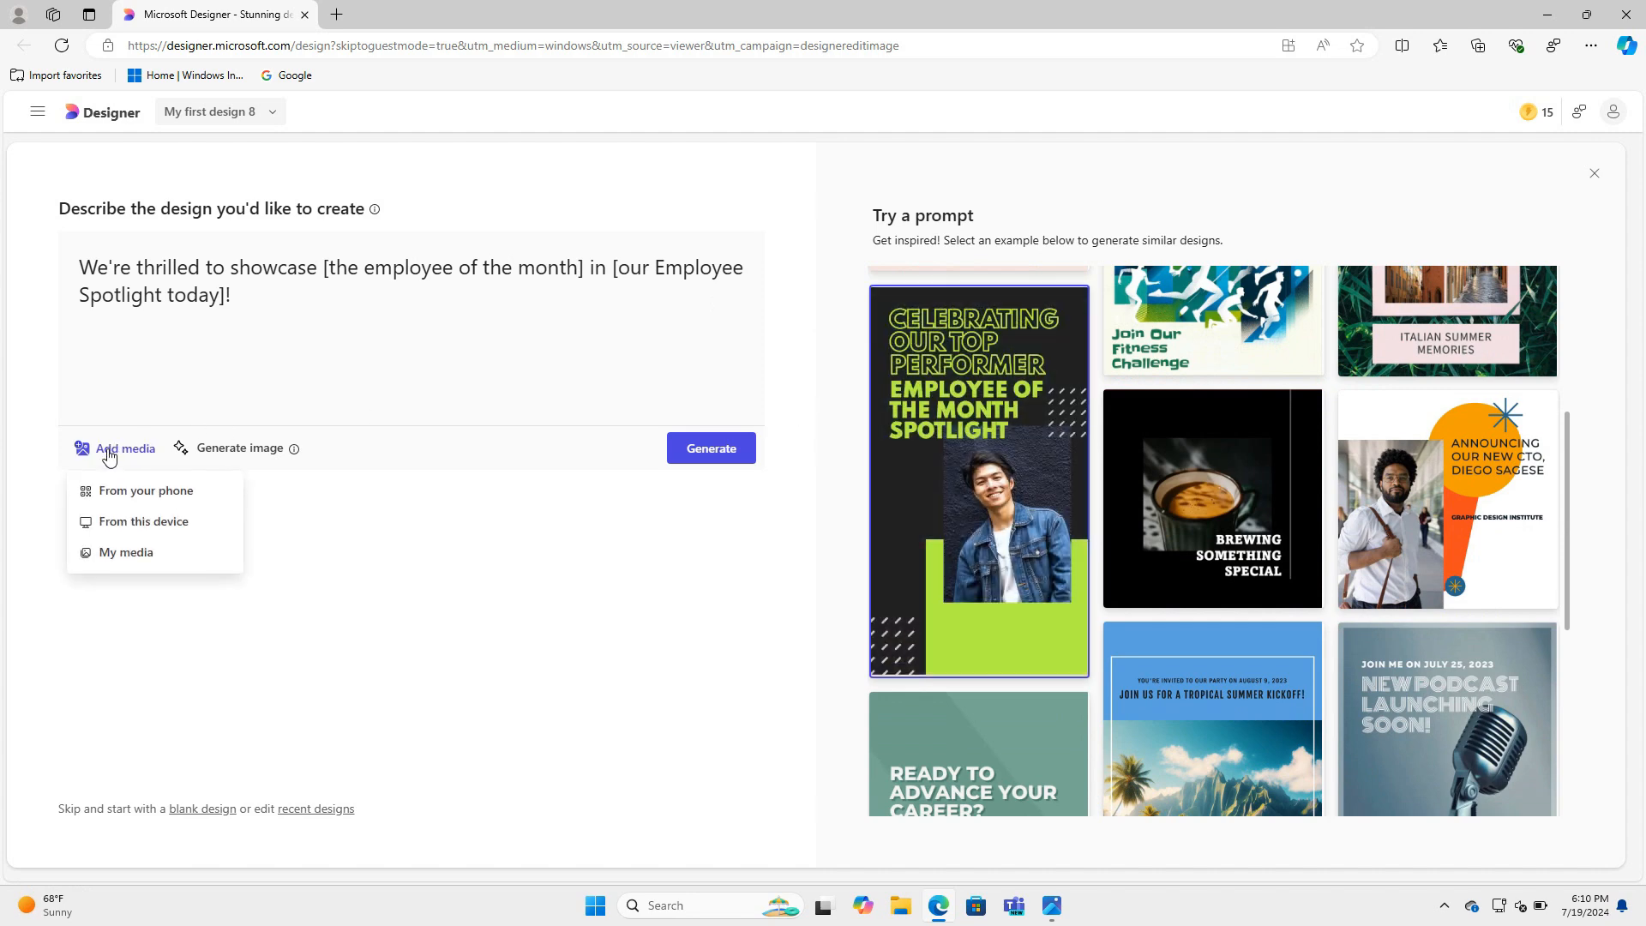
left_click(160, 523)
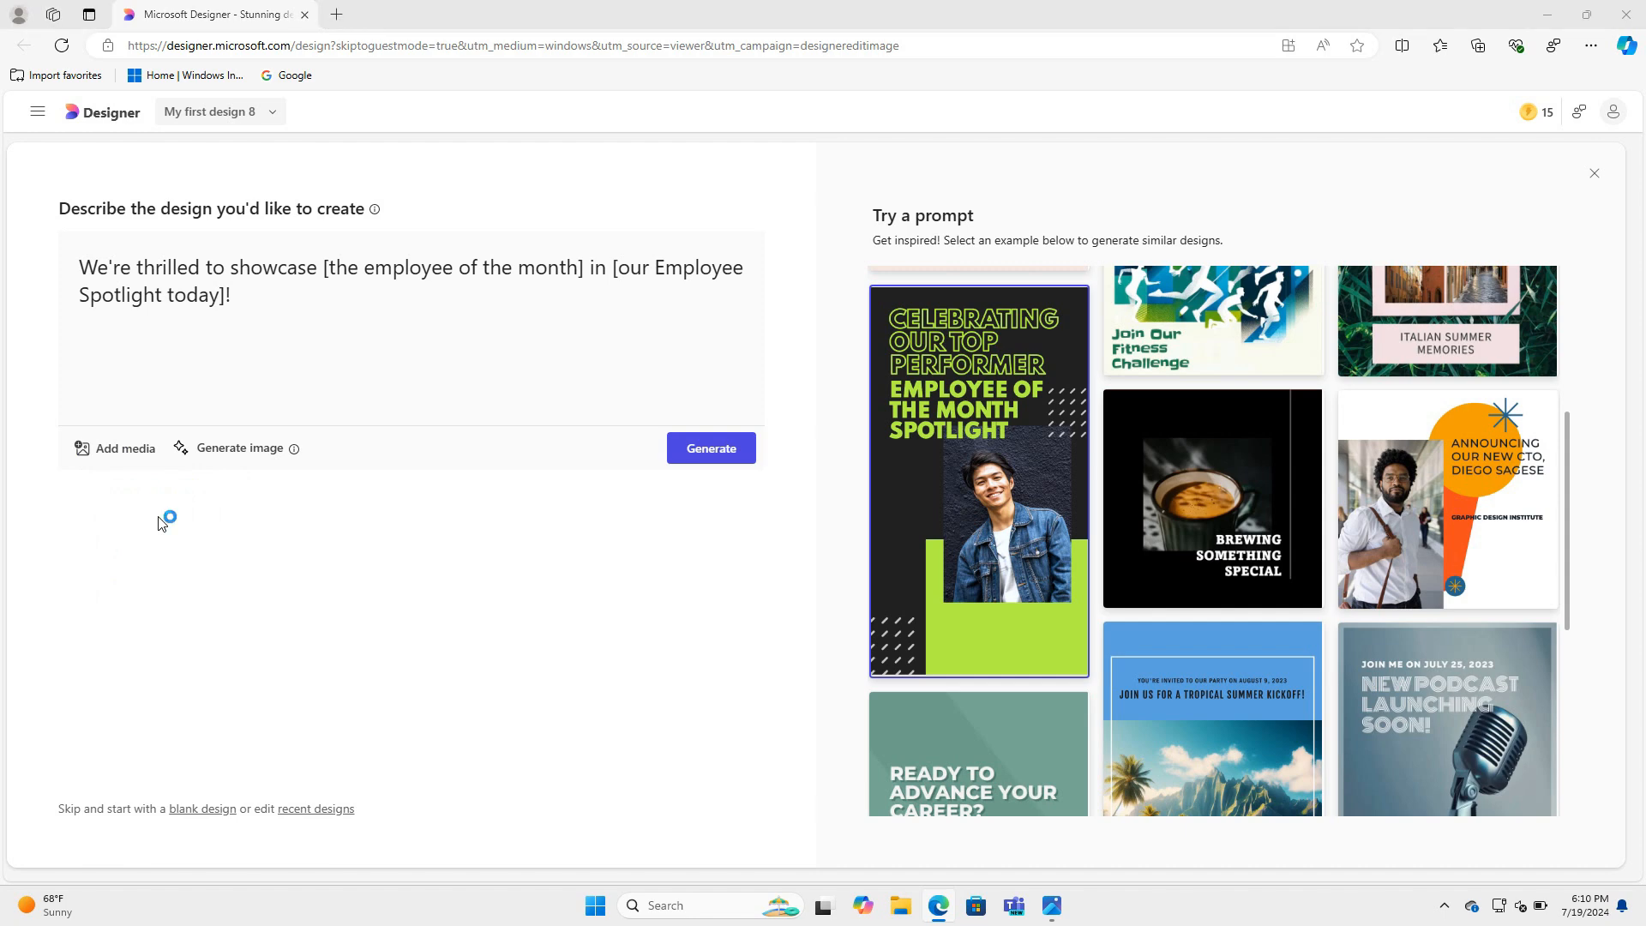
left_click(311, 218)
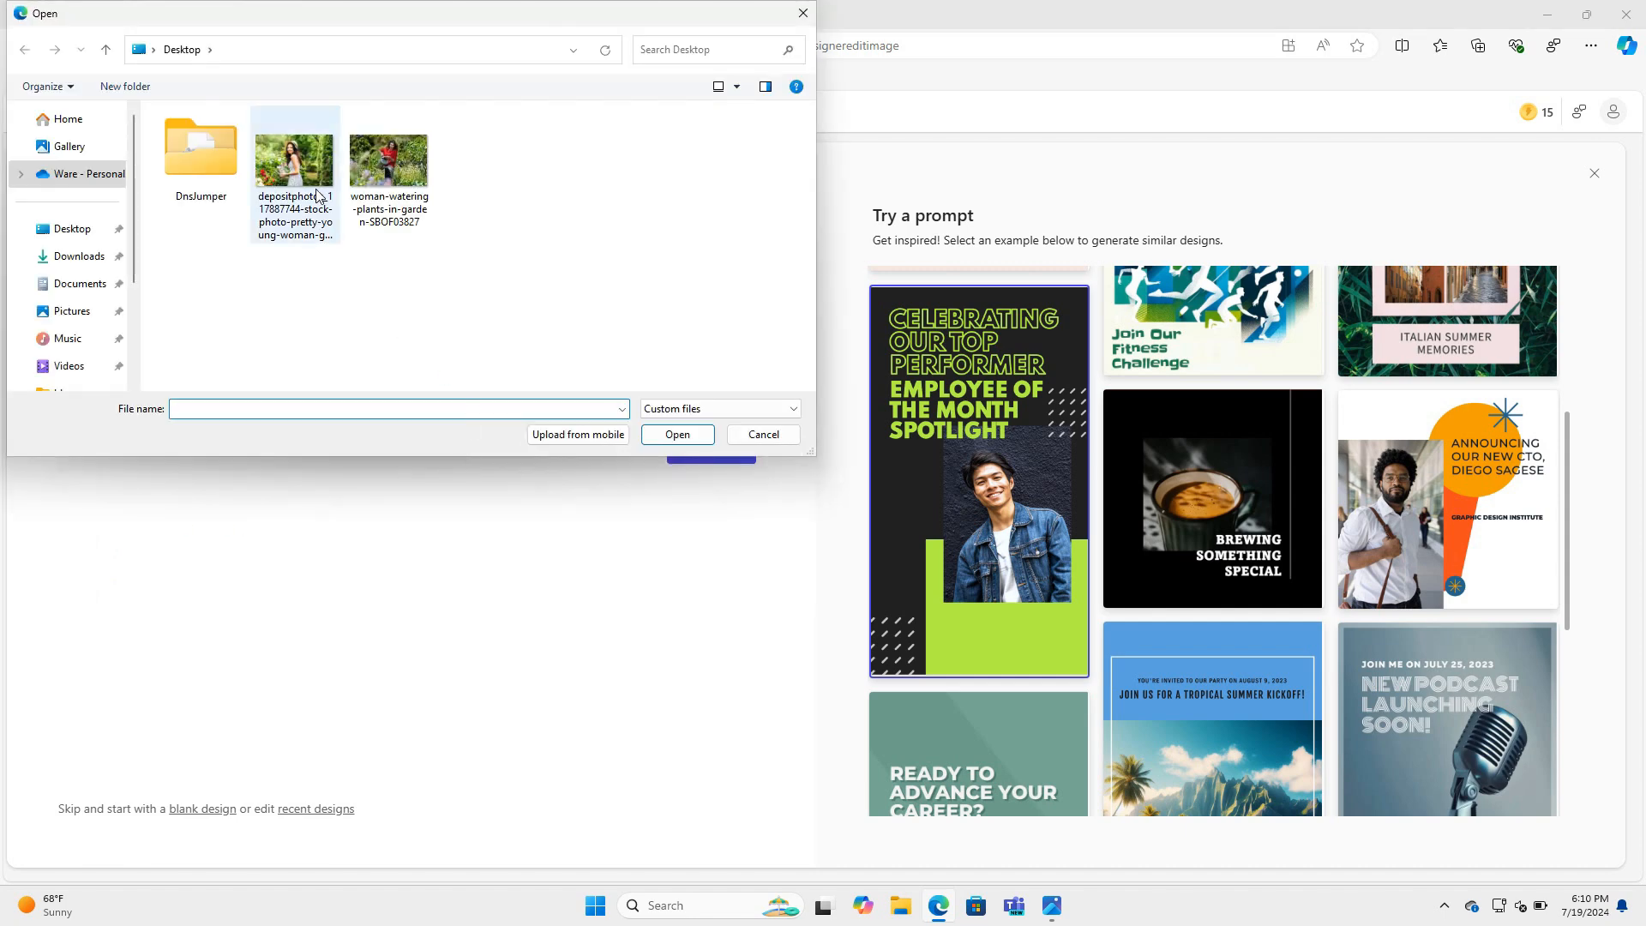
left_click(648, 438)
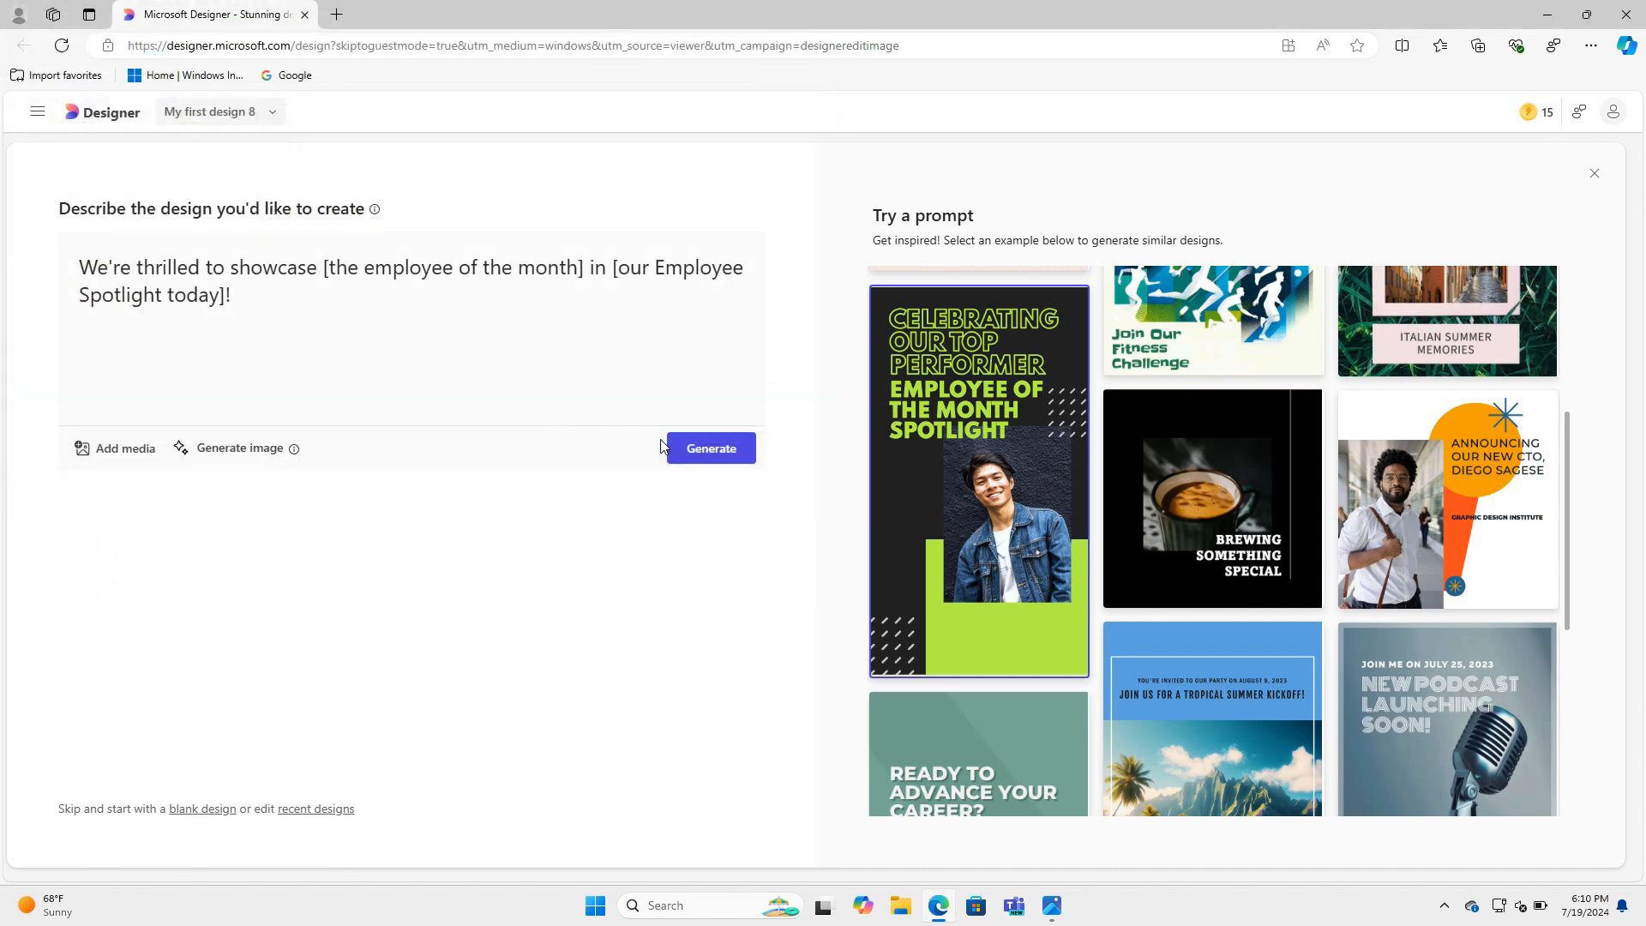
Generate designs from the employee spotlight prompt and the attached garden photo.
mouse_move(1478, 475)
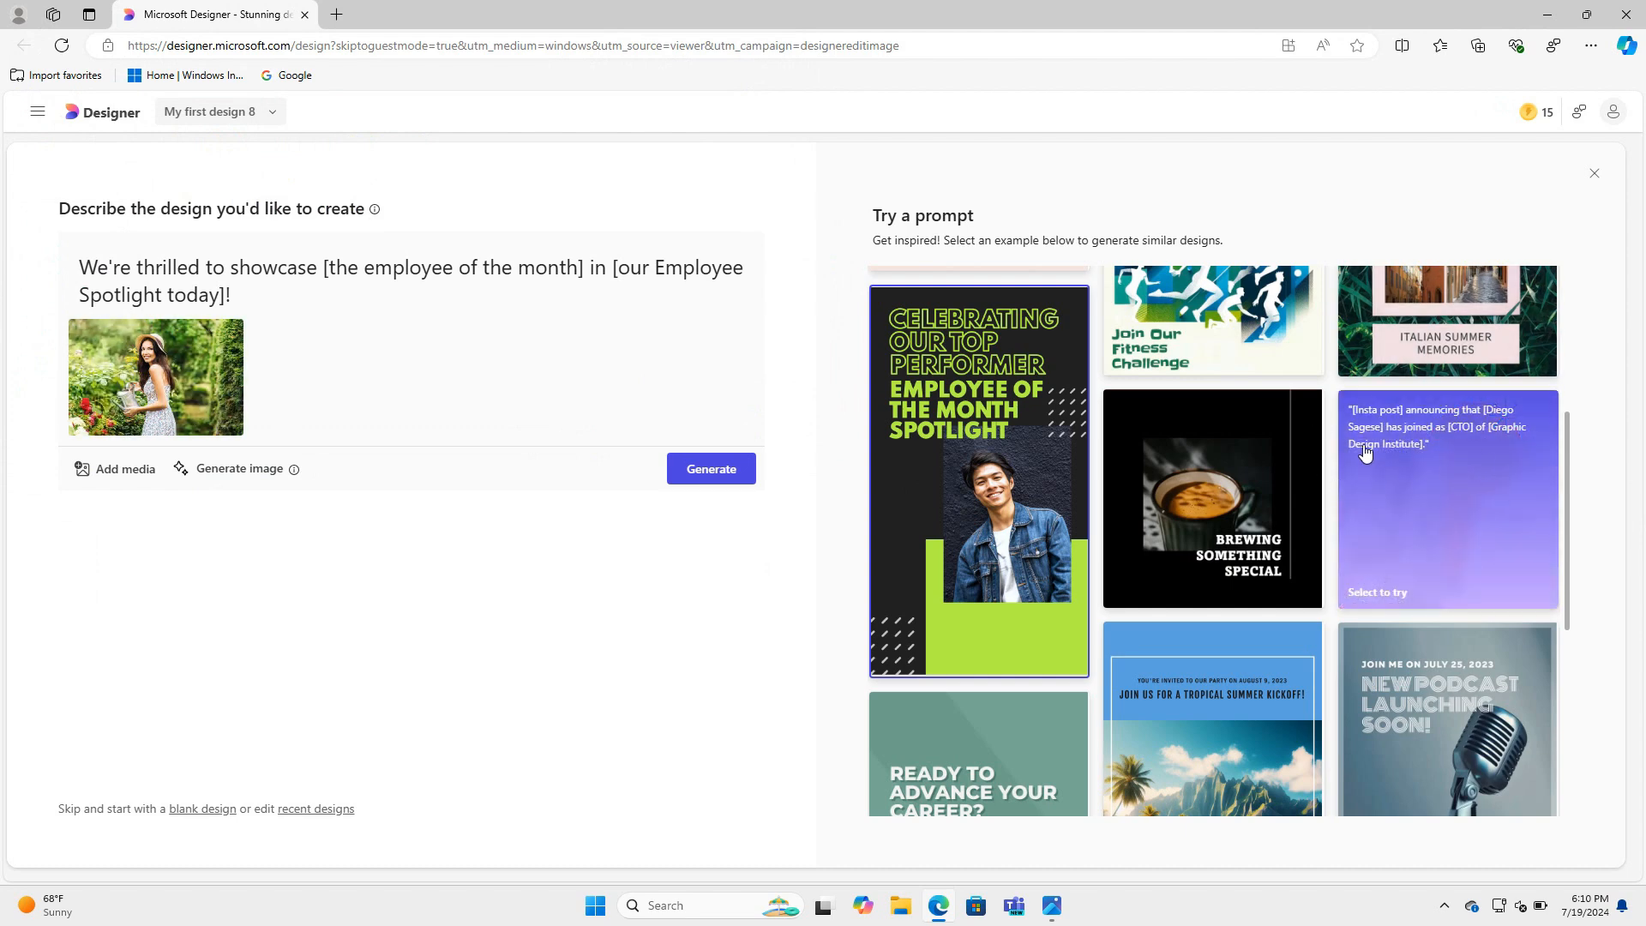
scroll(1448, 495, "down", 2)
scroll(1371, 514, "down", 3)
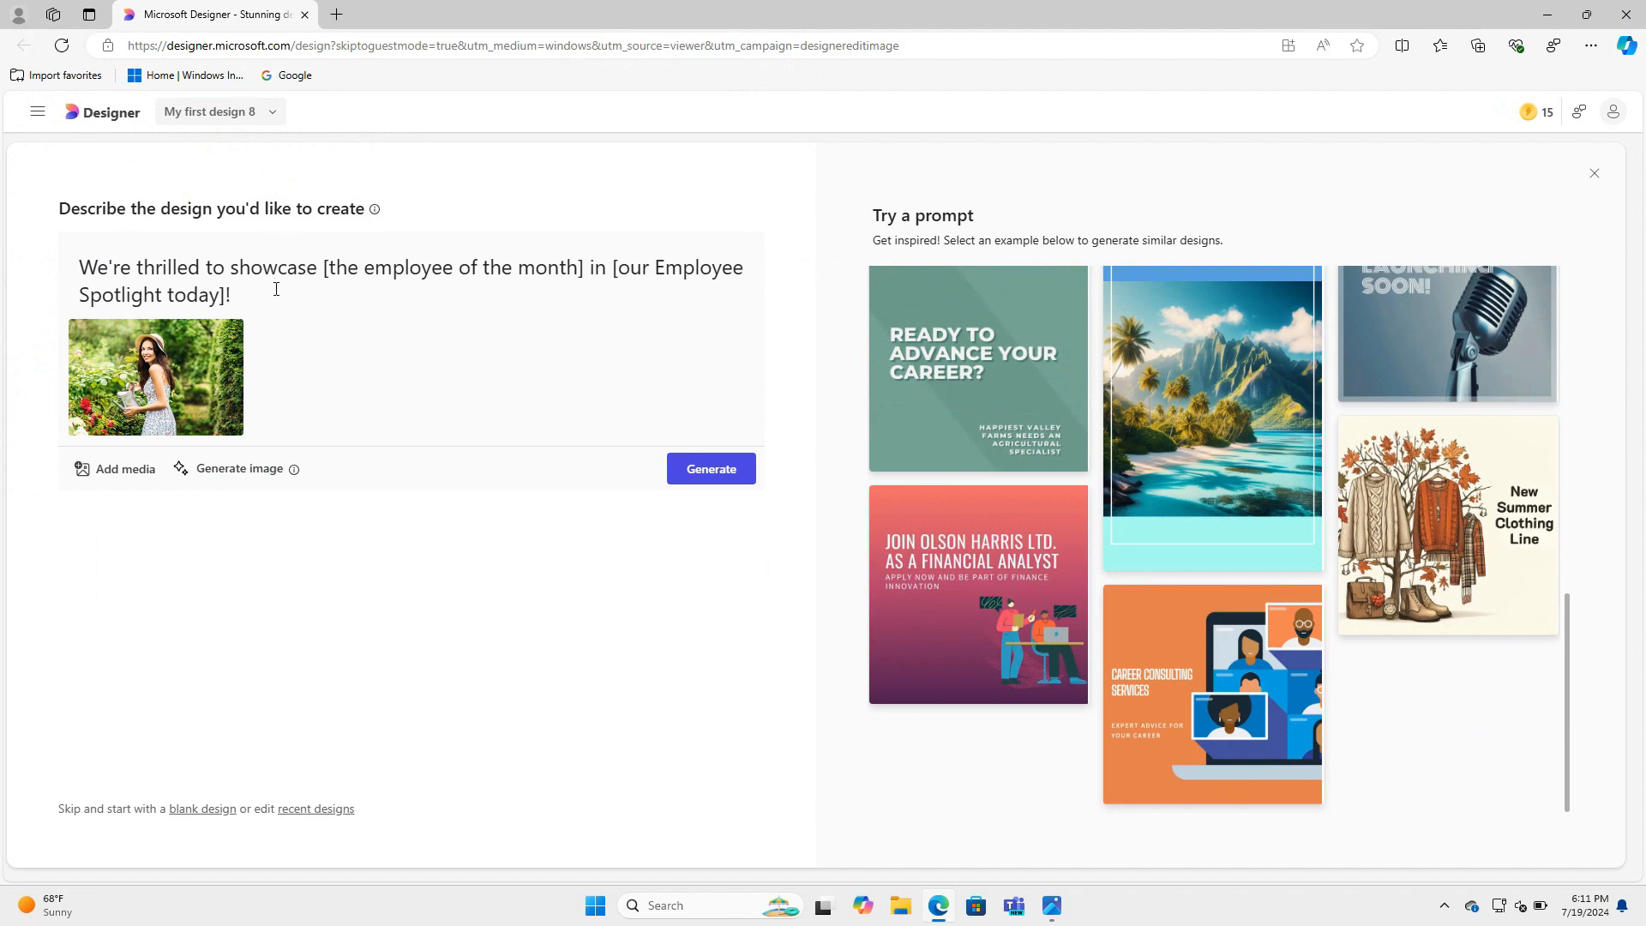
left_click_drag(275, 289, 76, 257)
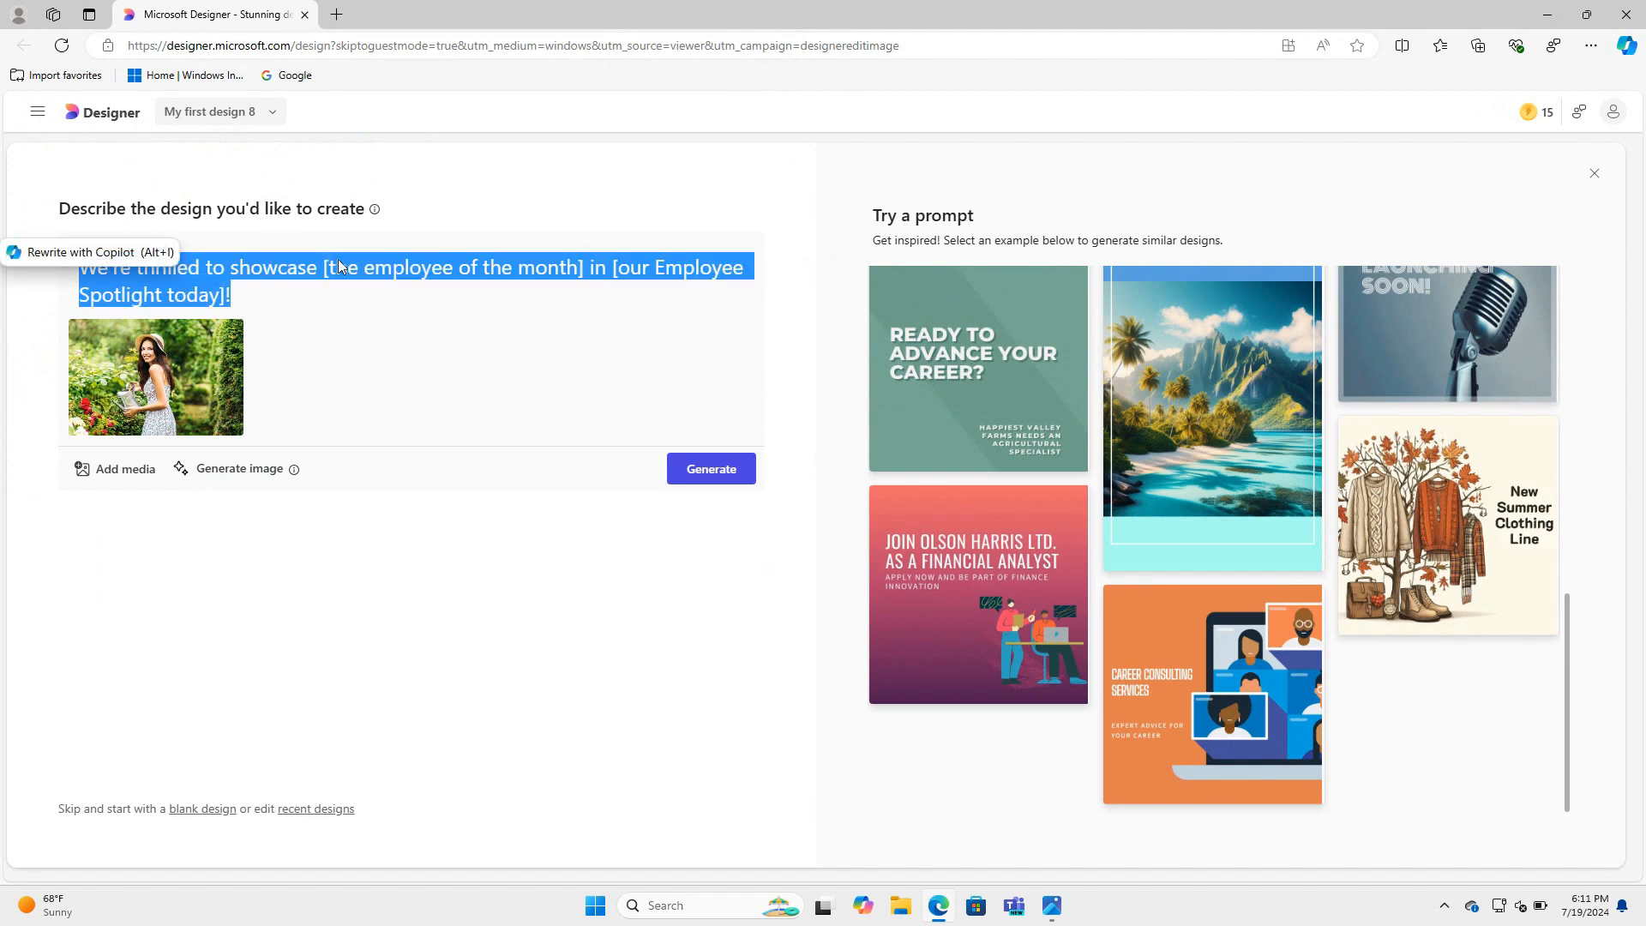
left_click(372, 306)
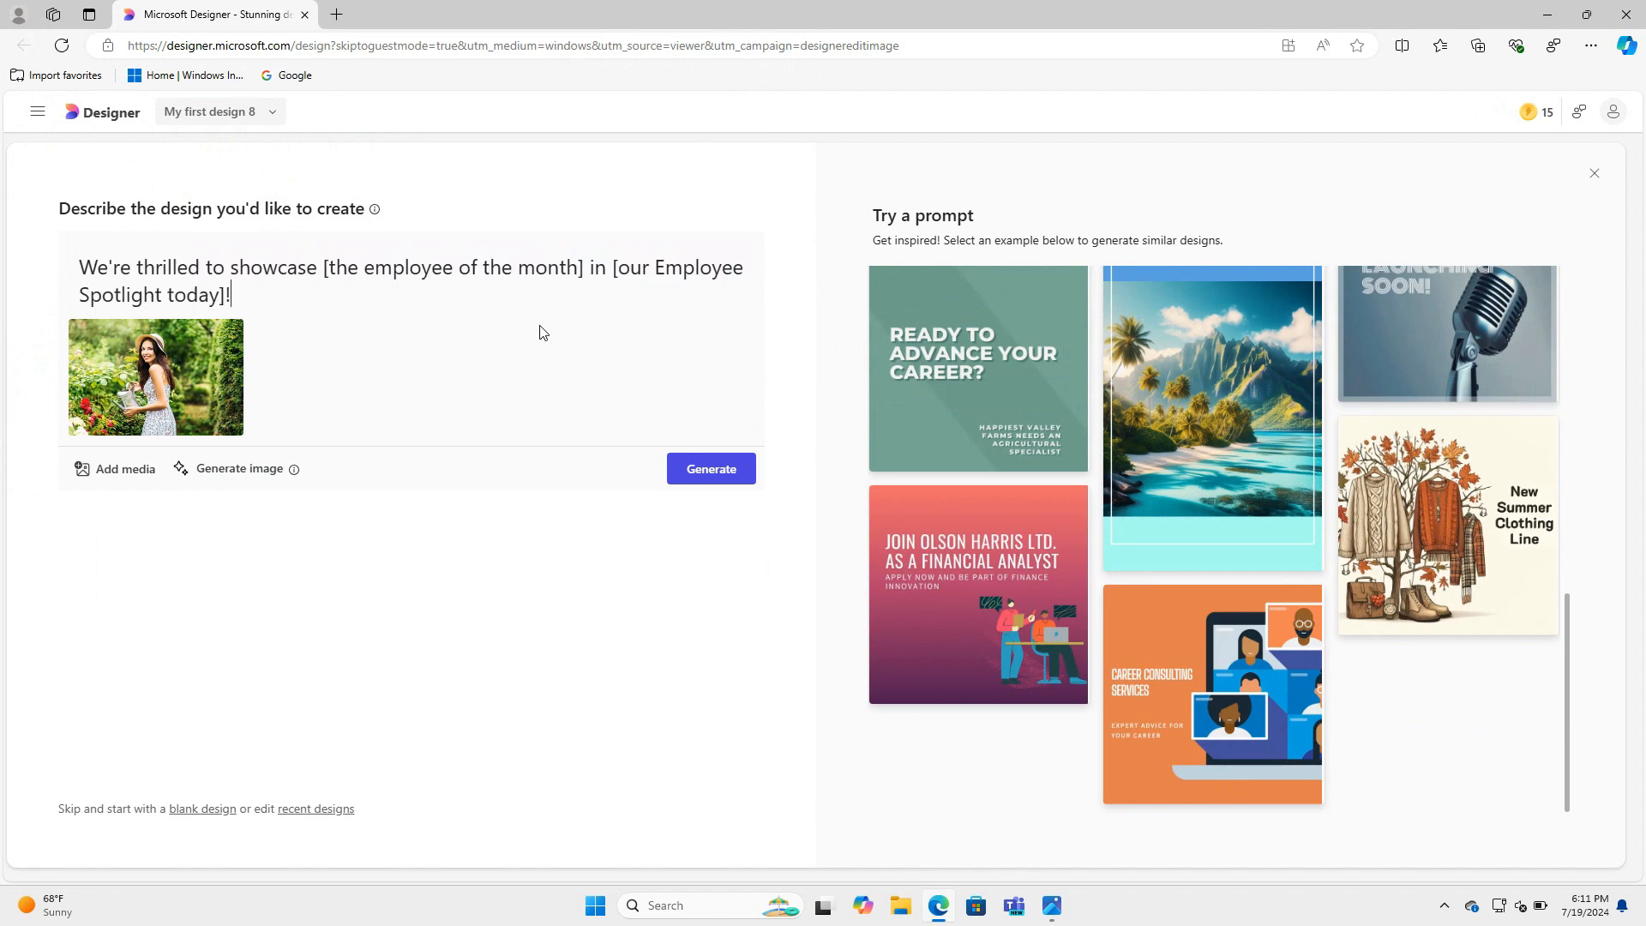
mouse_move(192, 375)
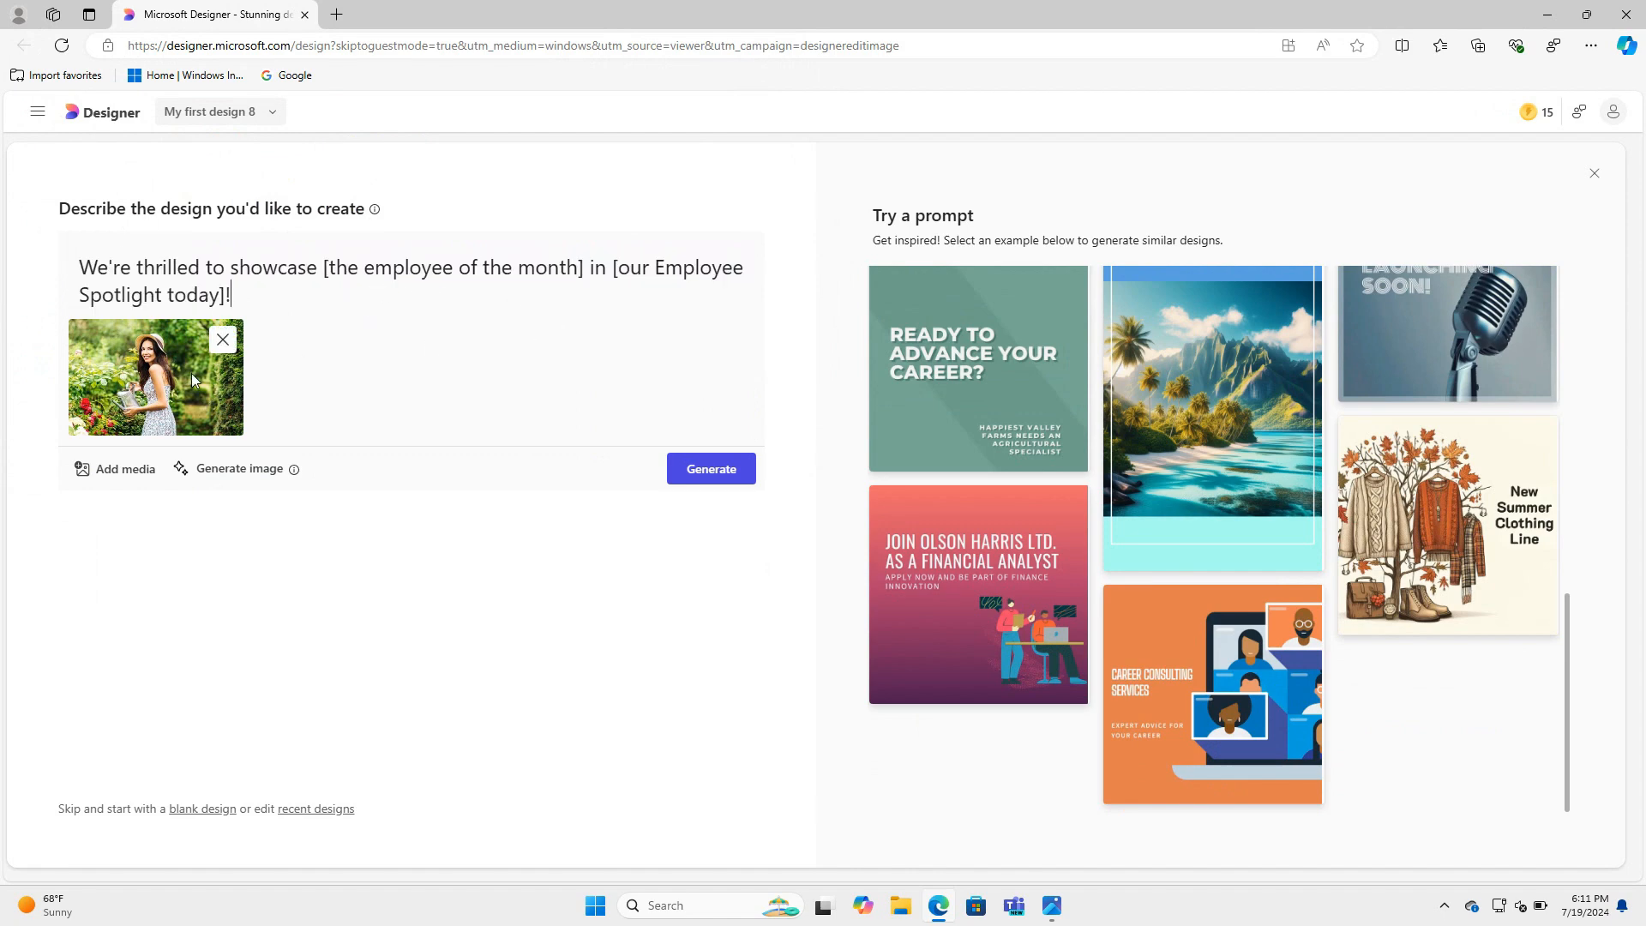
left_click(713, 472)
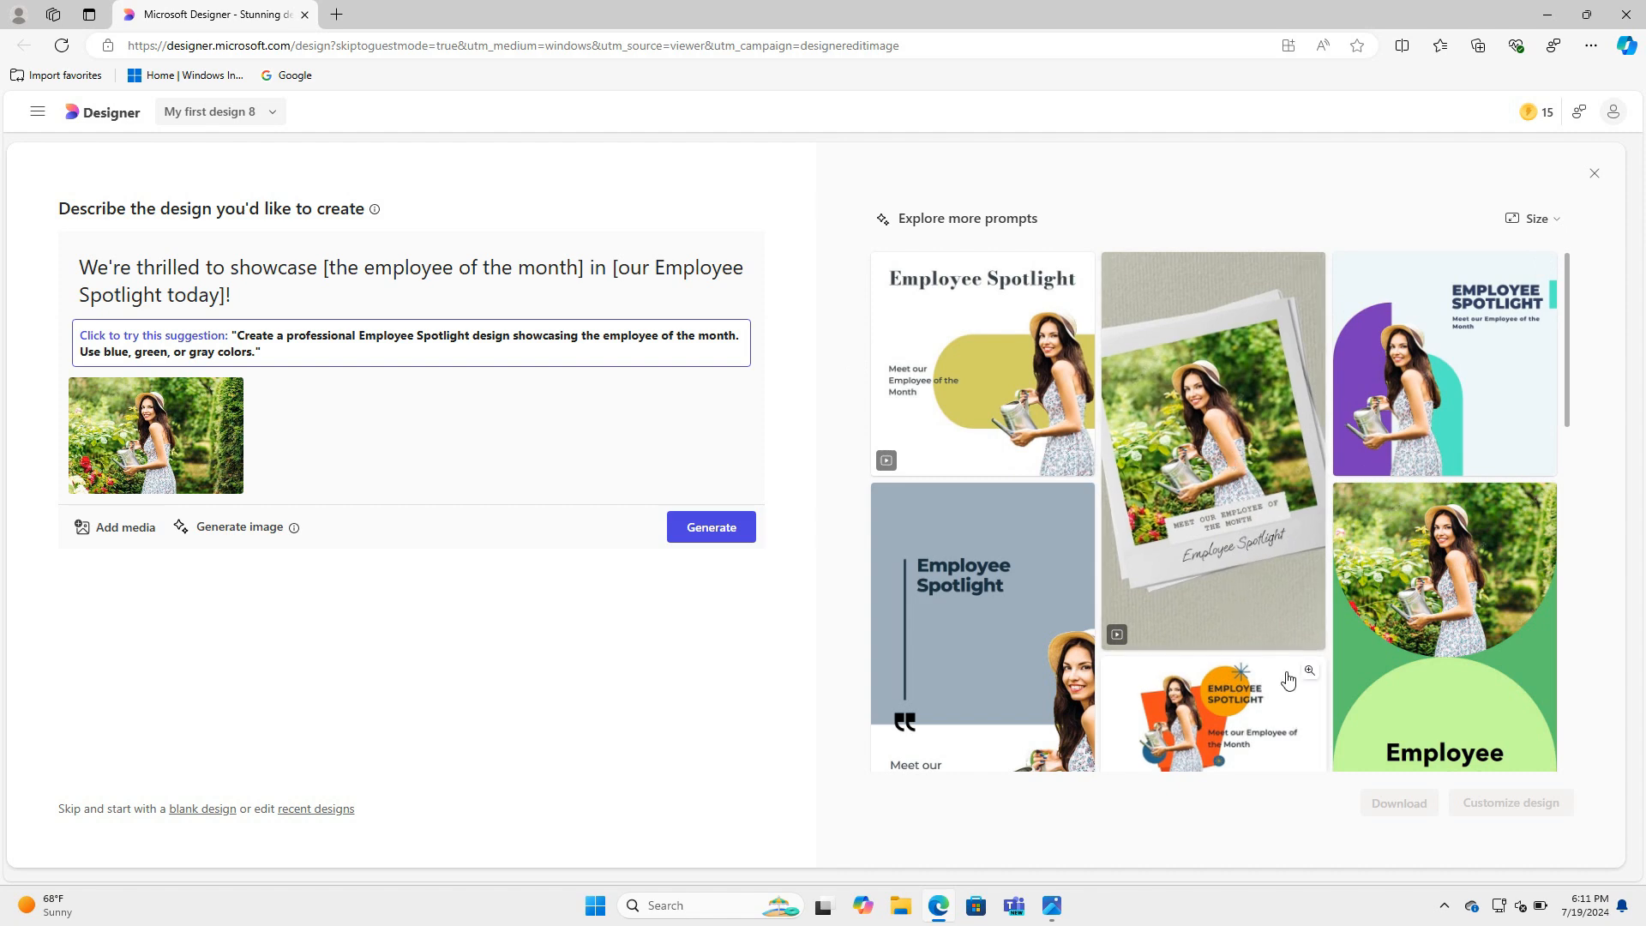
Look through the generated Employee Spotlight designs to compare their layouts and colors.
scroll(1245, 635, "down", 2)
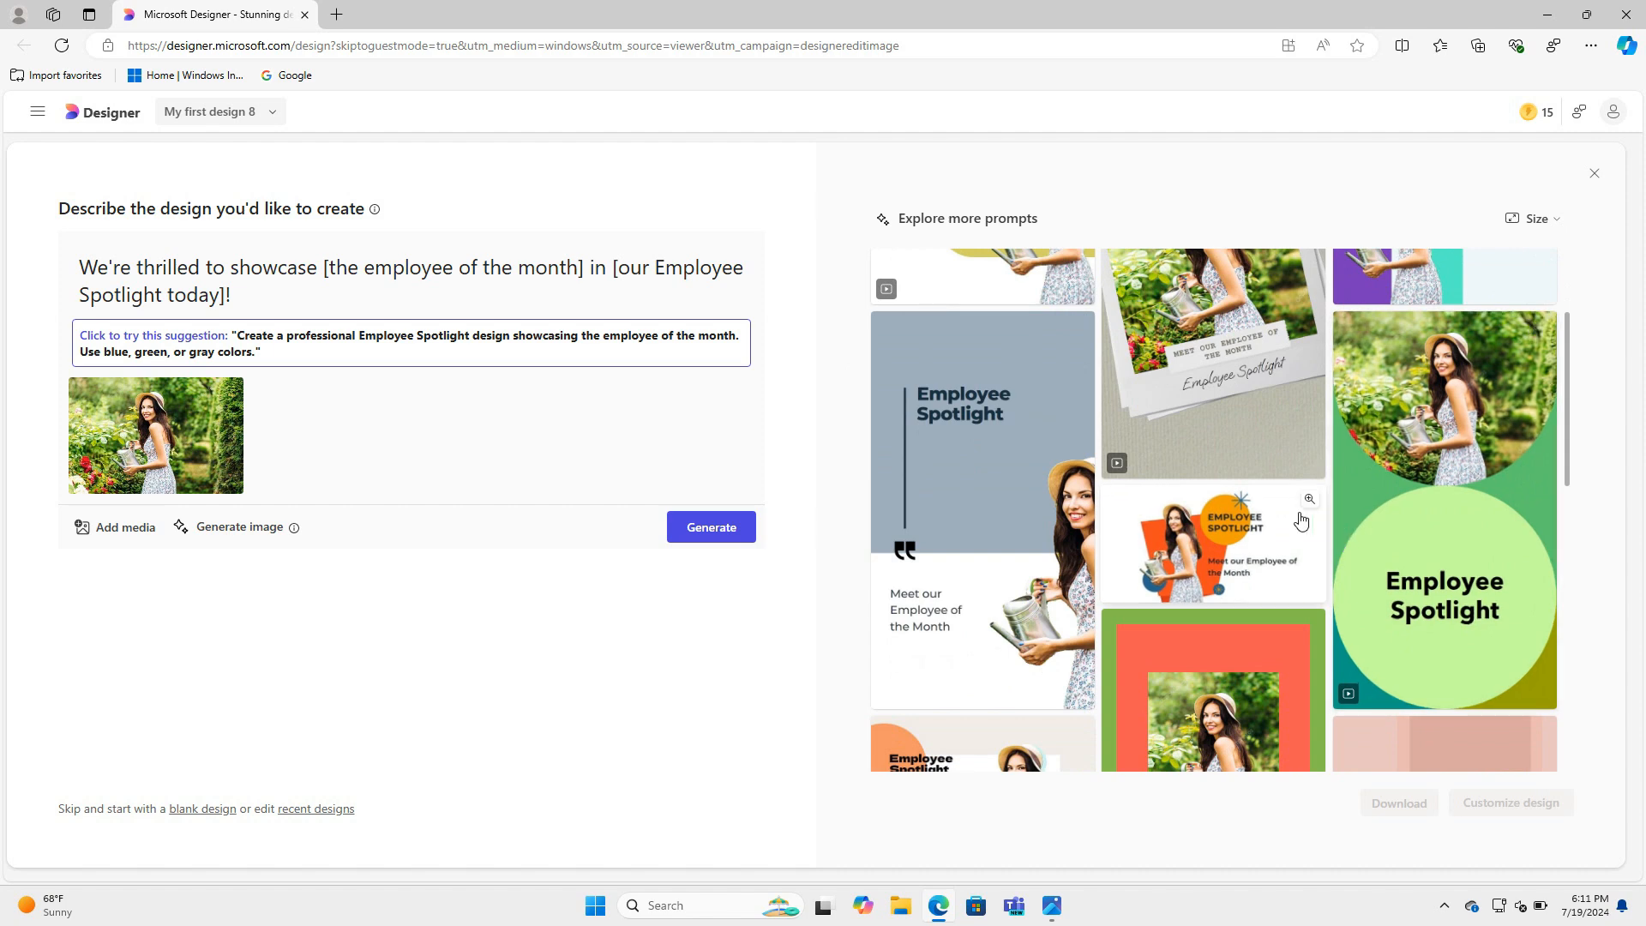
scroll(1300, 520, "down", 2)
scroll(1307, 514, "down", 2)
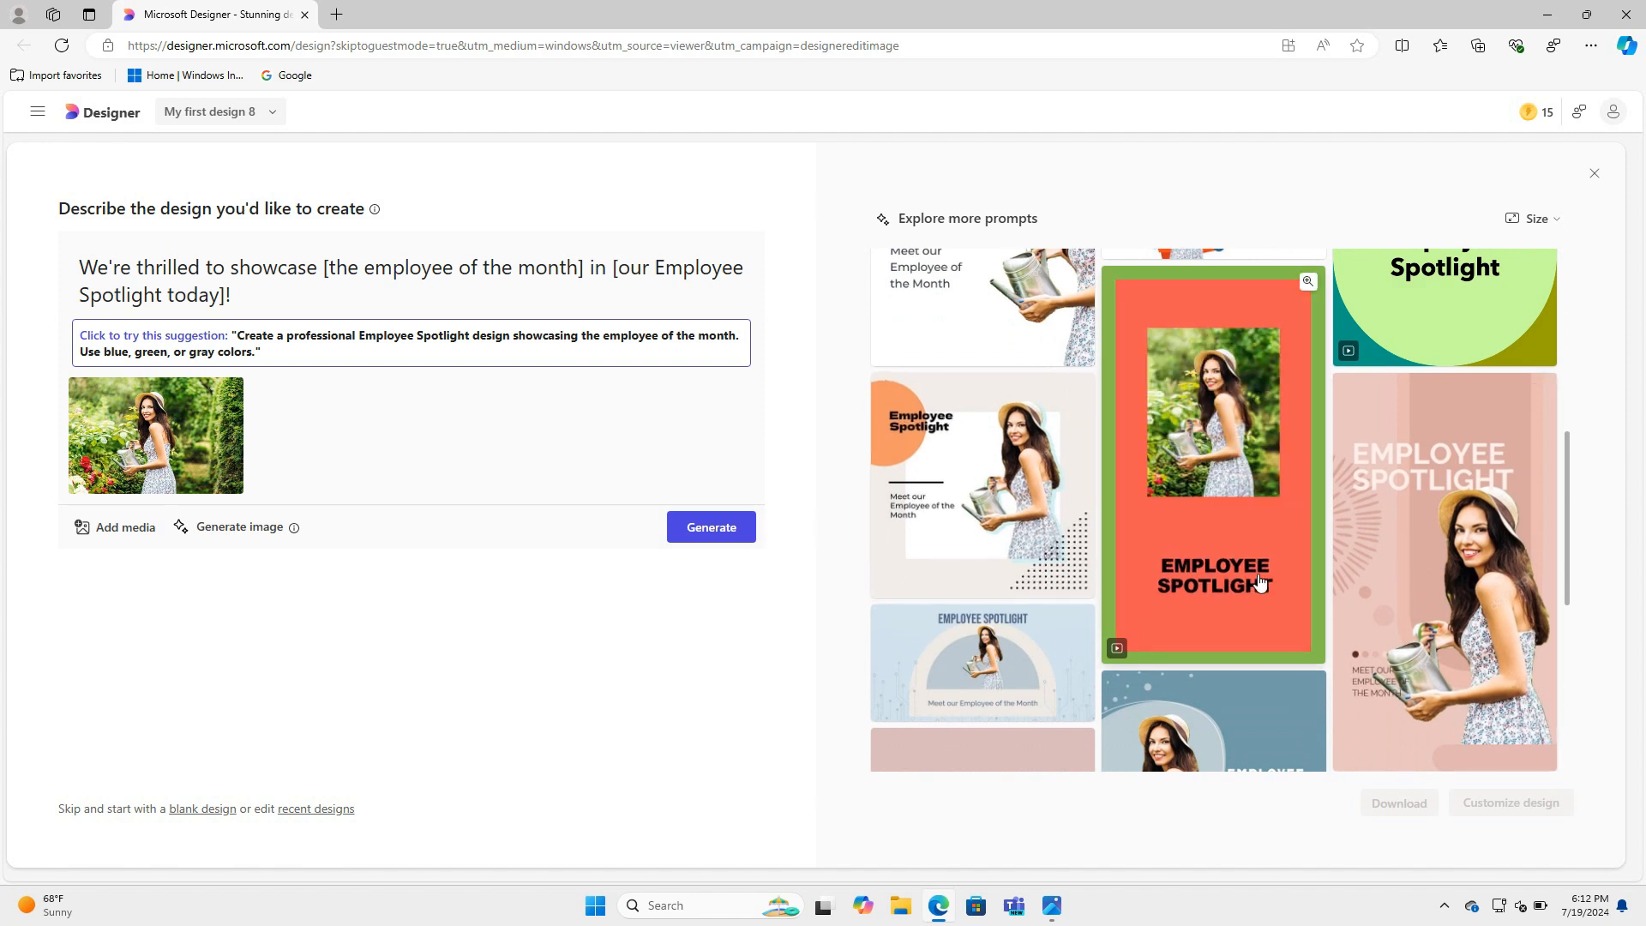
scroll(1351, 583, "down", 1)
scroll(1351, 583, "down", 3)
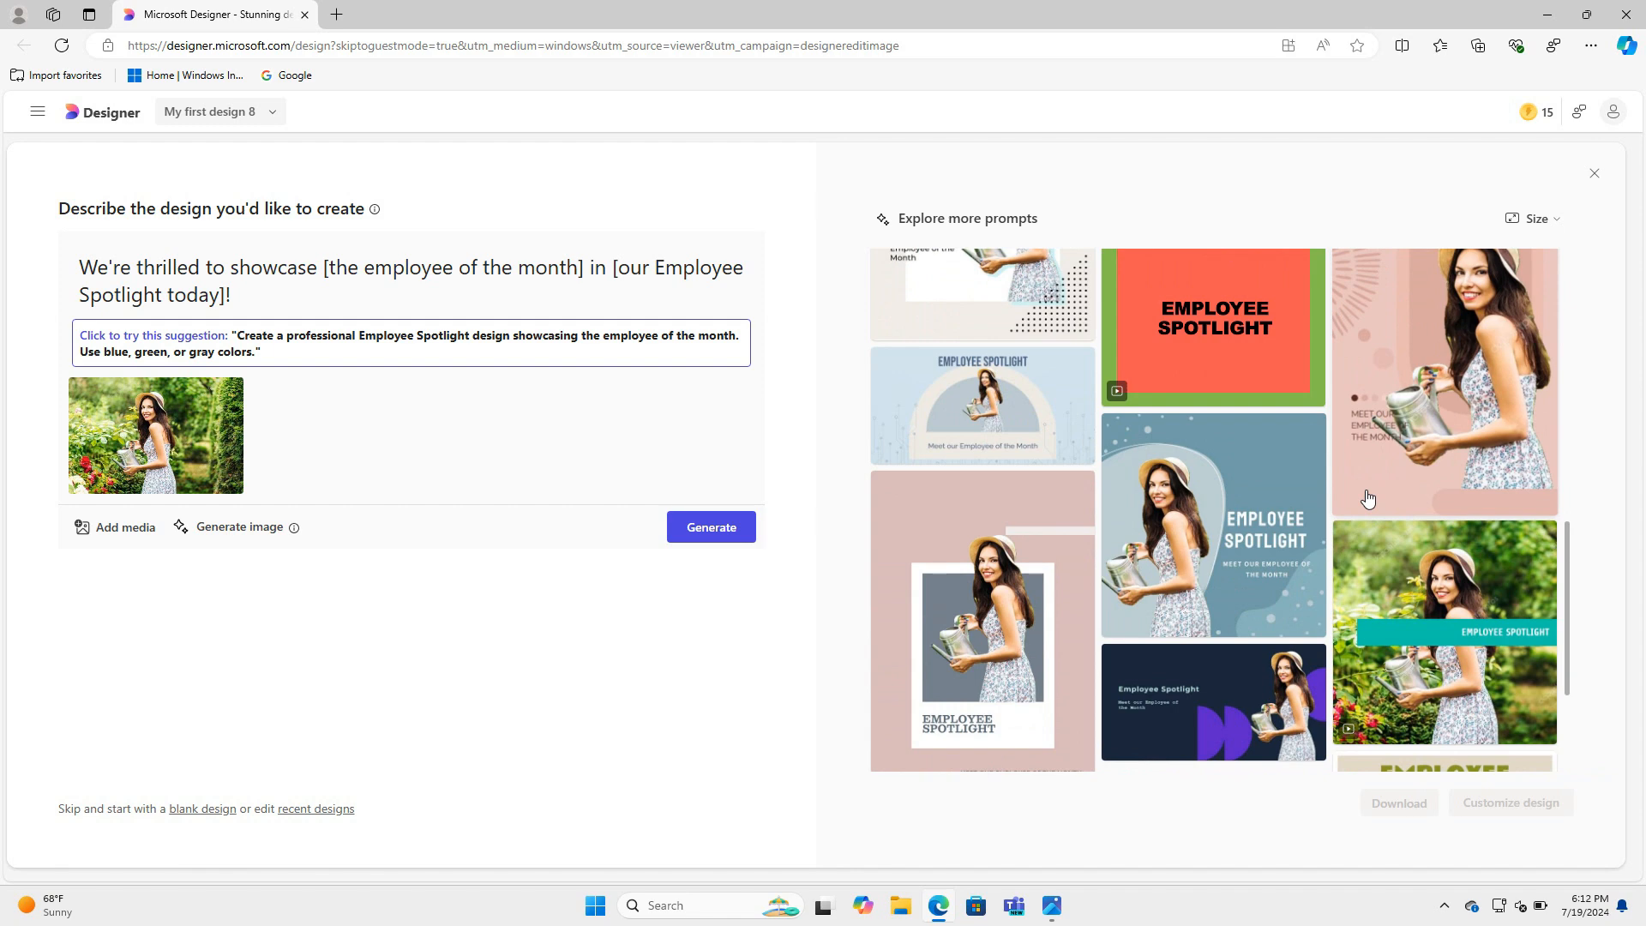
scroll(1367, 499, "down", 1)
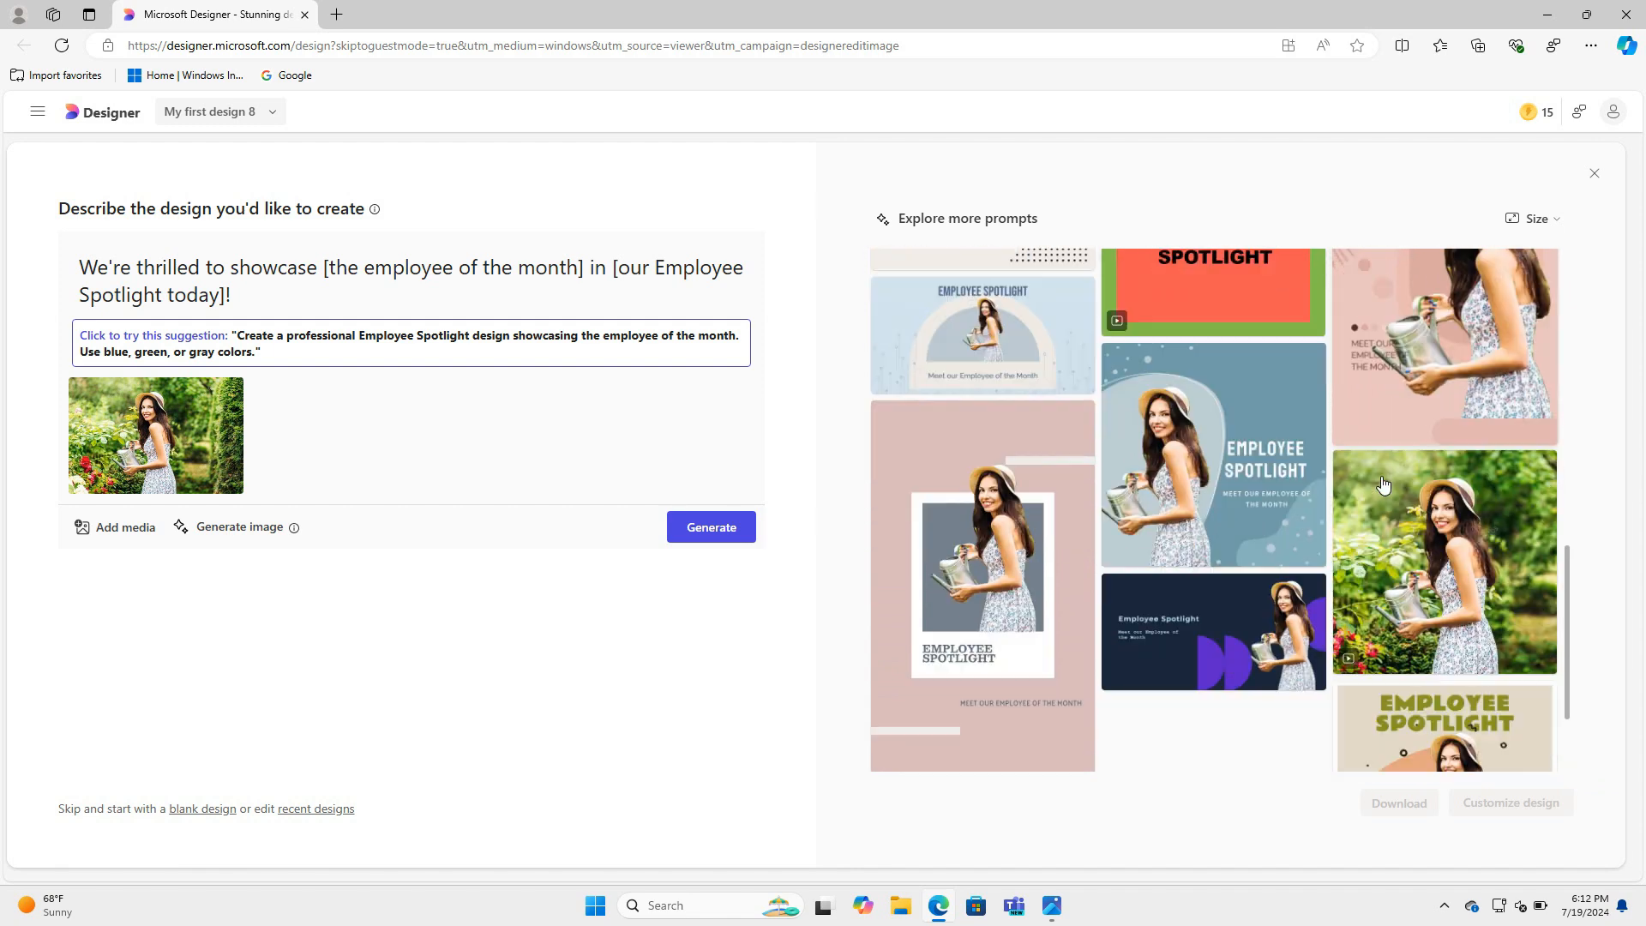
scroll(1383, 485, "down", 2)
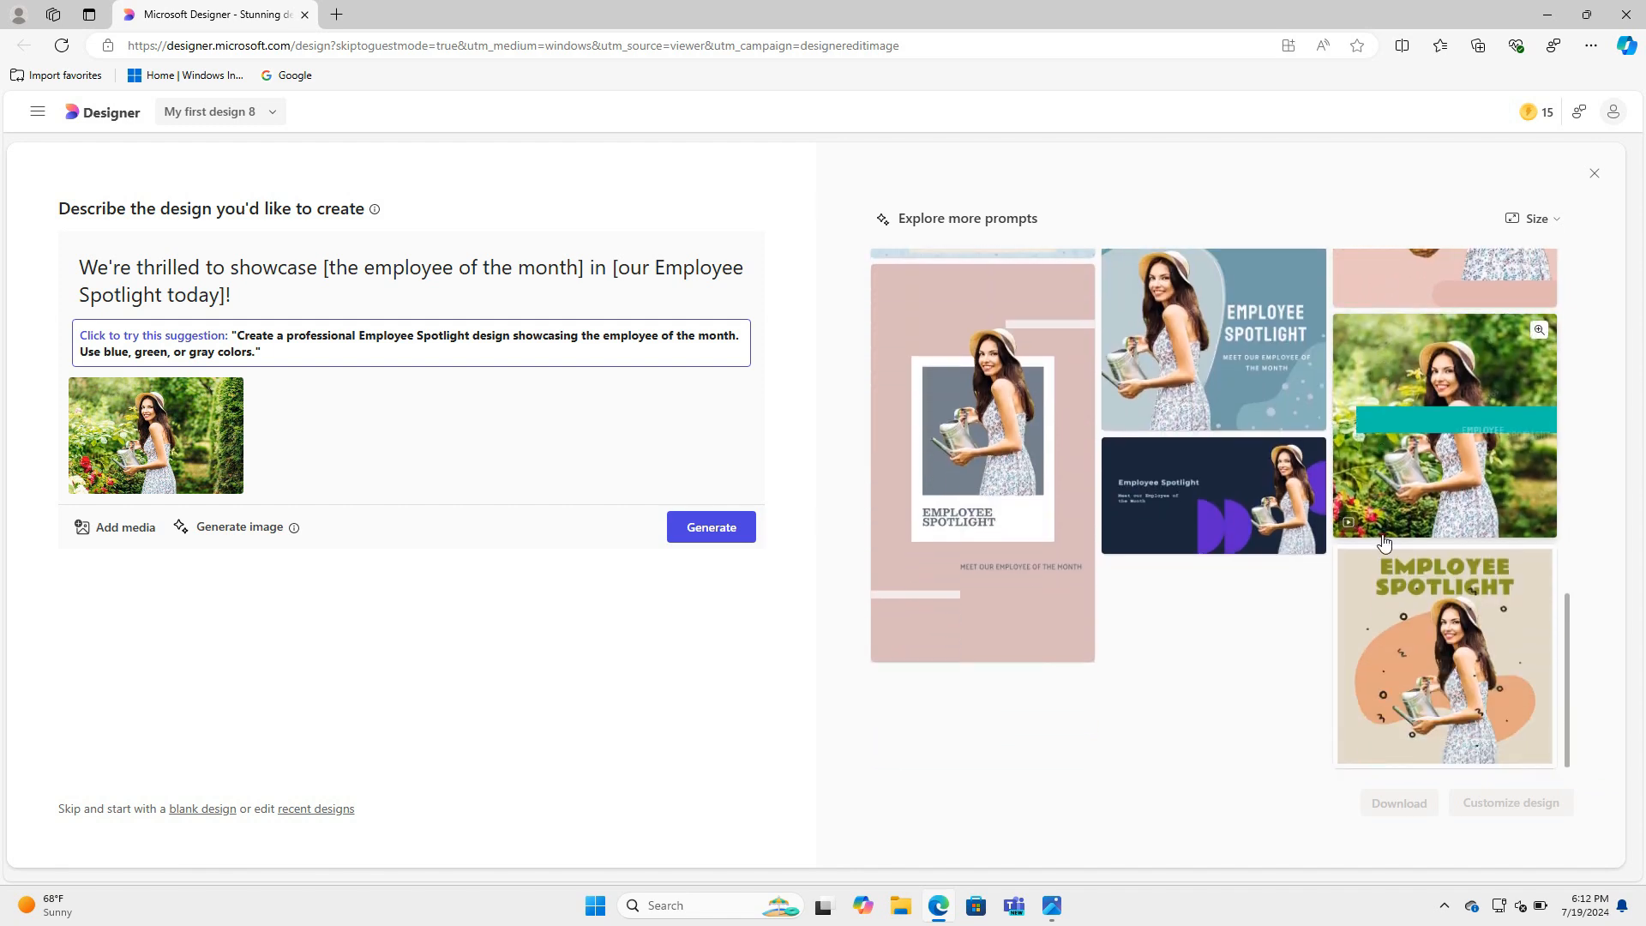
scroll(1373, 545, "up", 3)
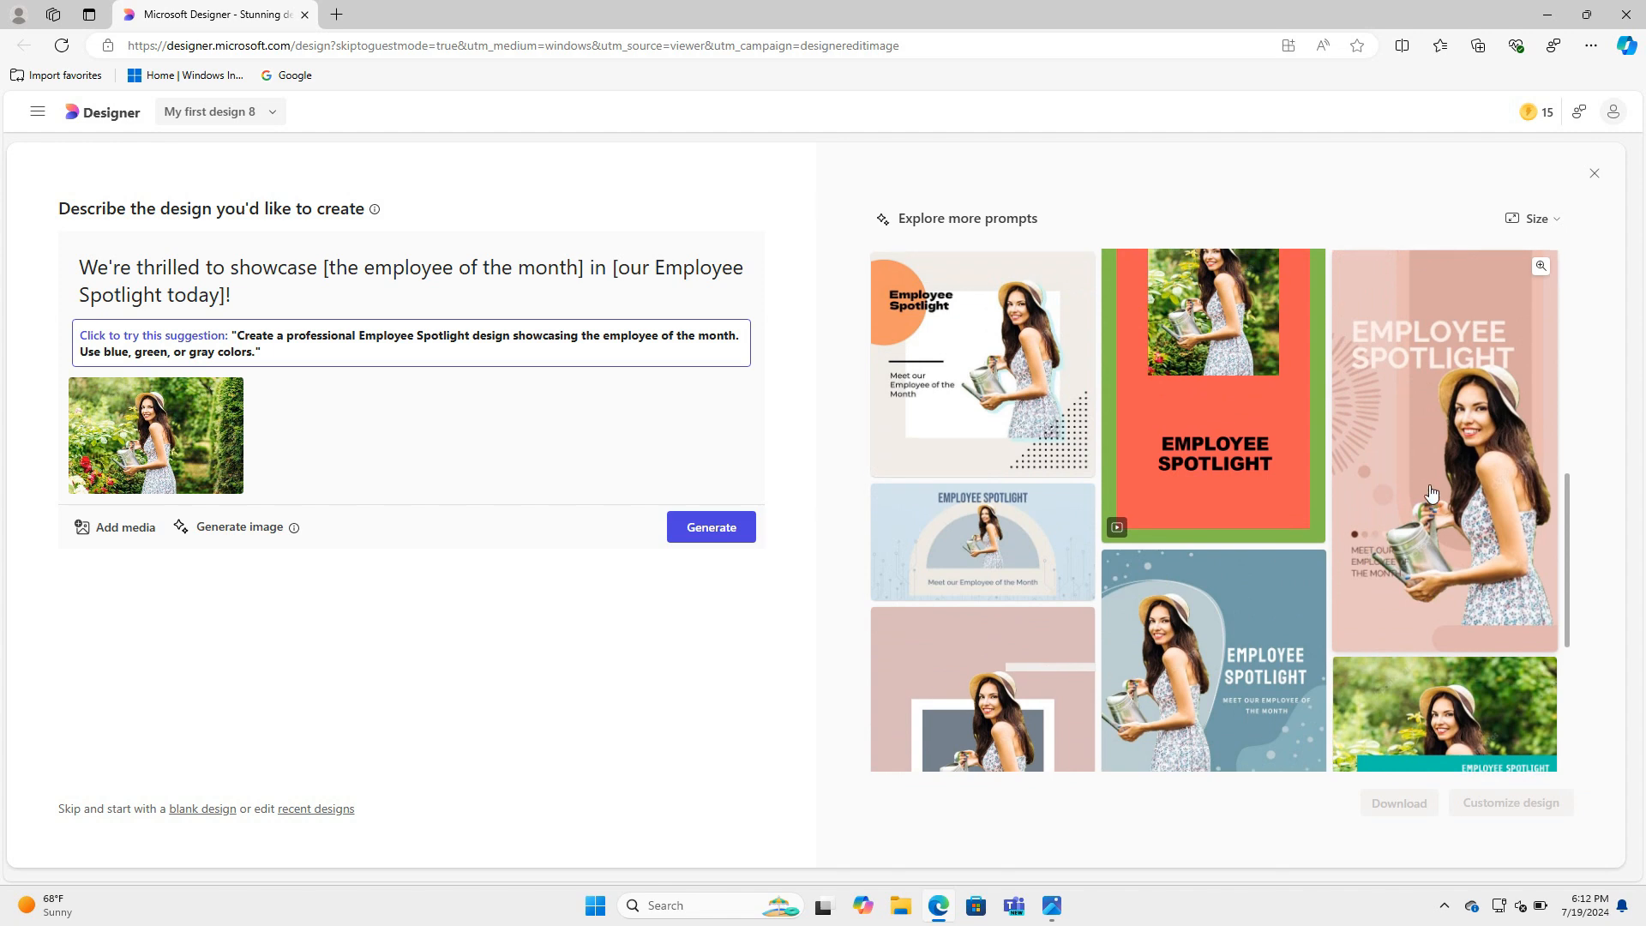
scroll(1371, 480, "up", 1)
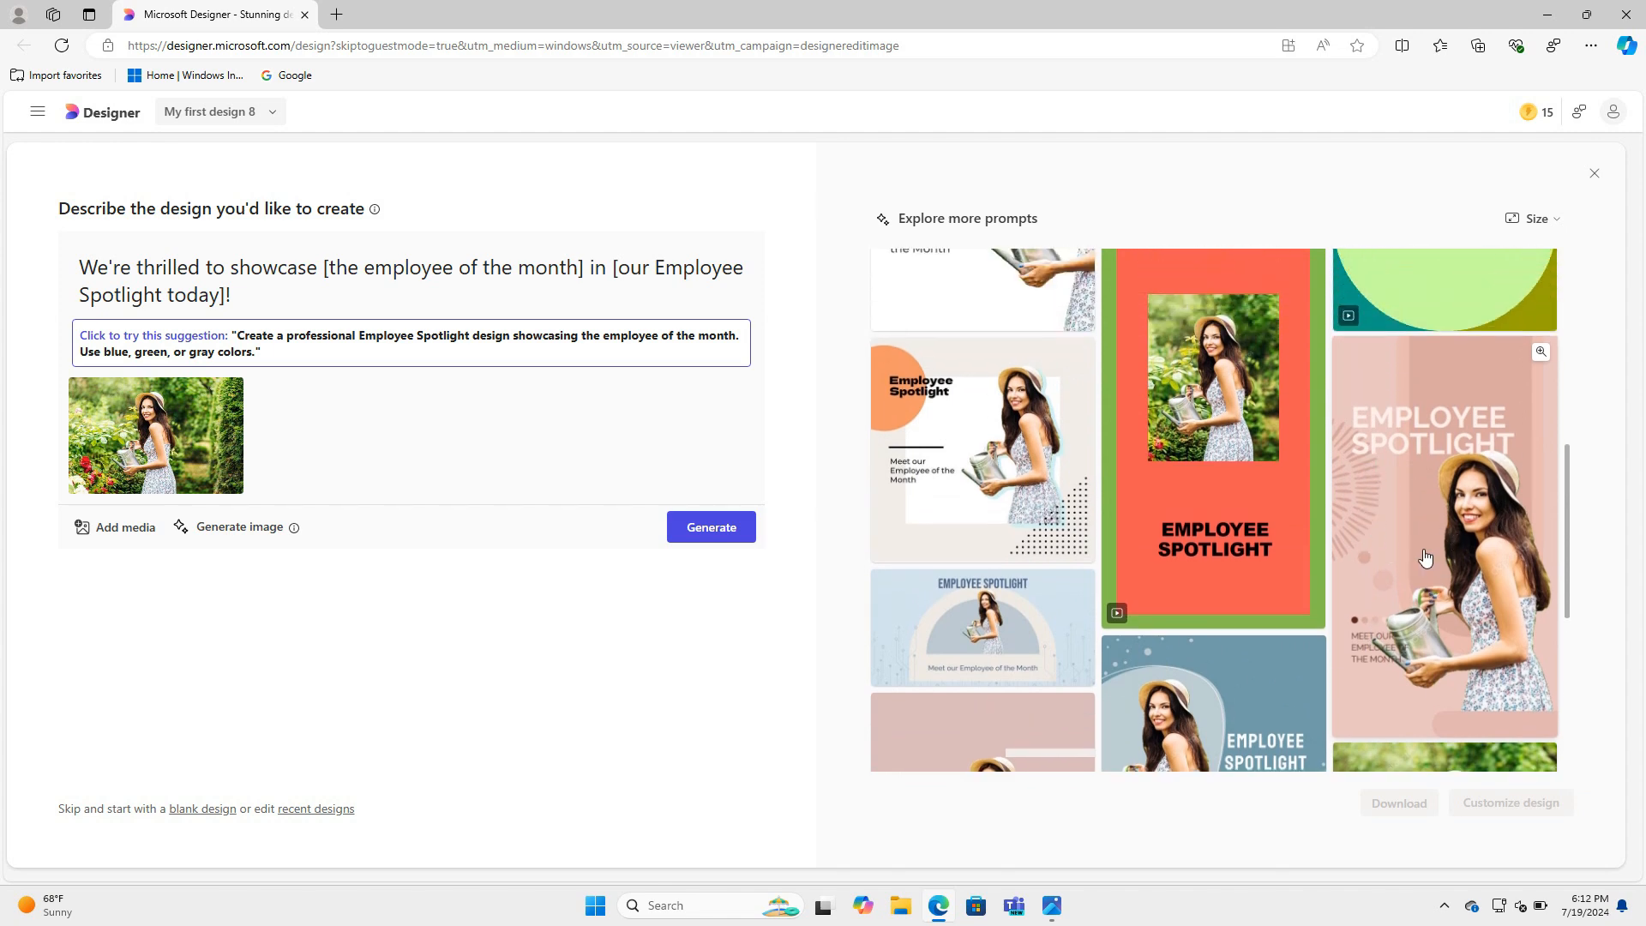
scroll(1427, 549, "up", 3)
scroll(1427, 550, "up", 4)
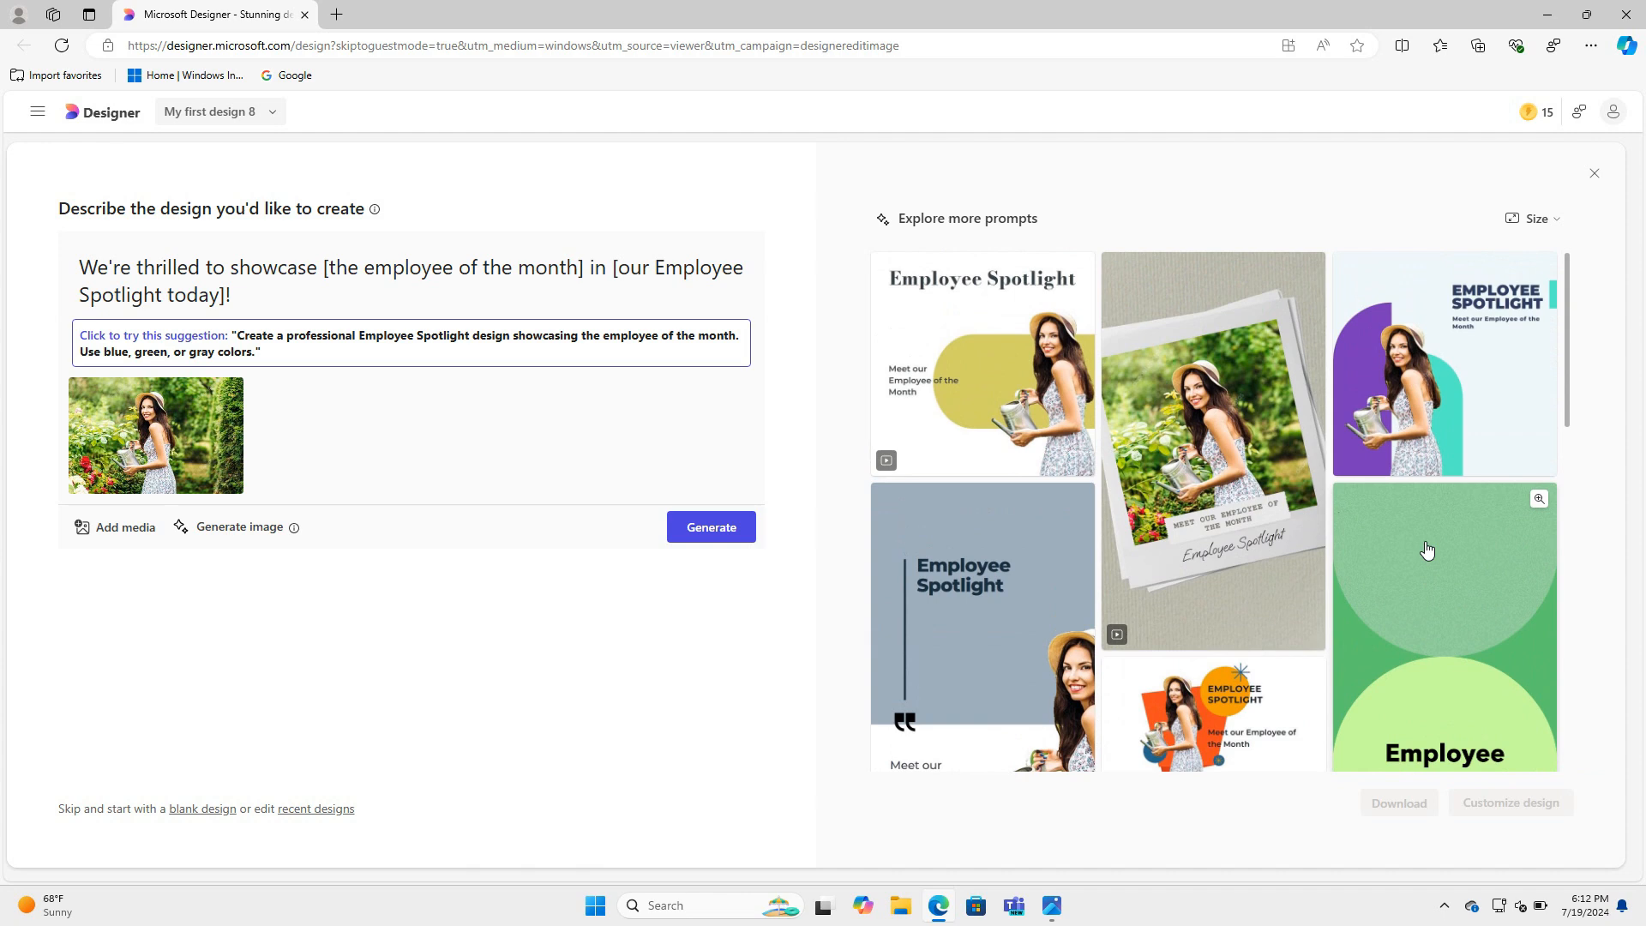
Choose the tall pink Employee Spotlight design for customizing and replace the current design with it.
scroll(1440, 600, "down", 3)
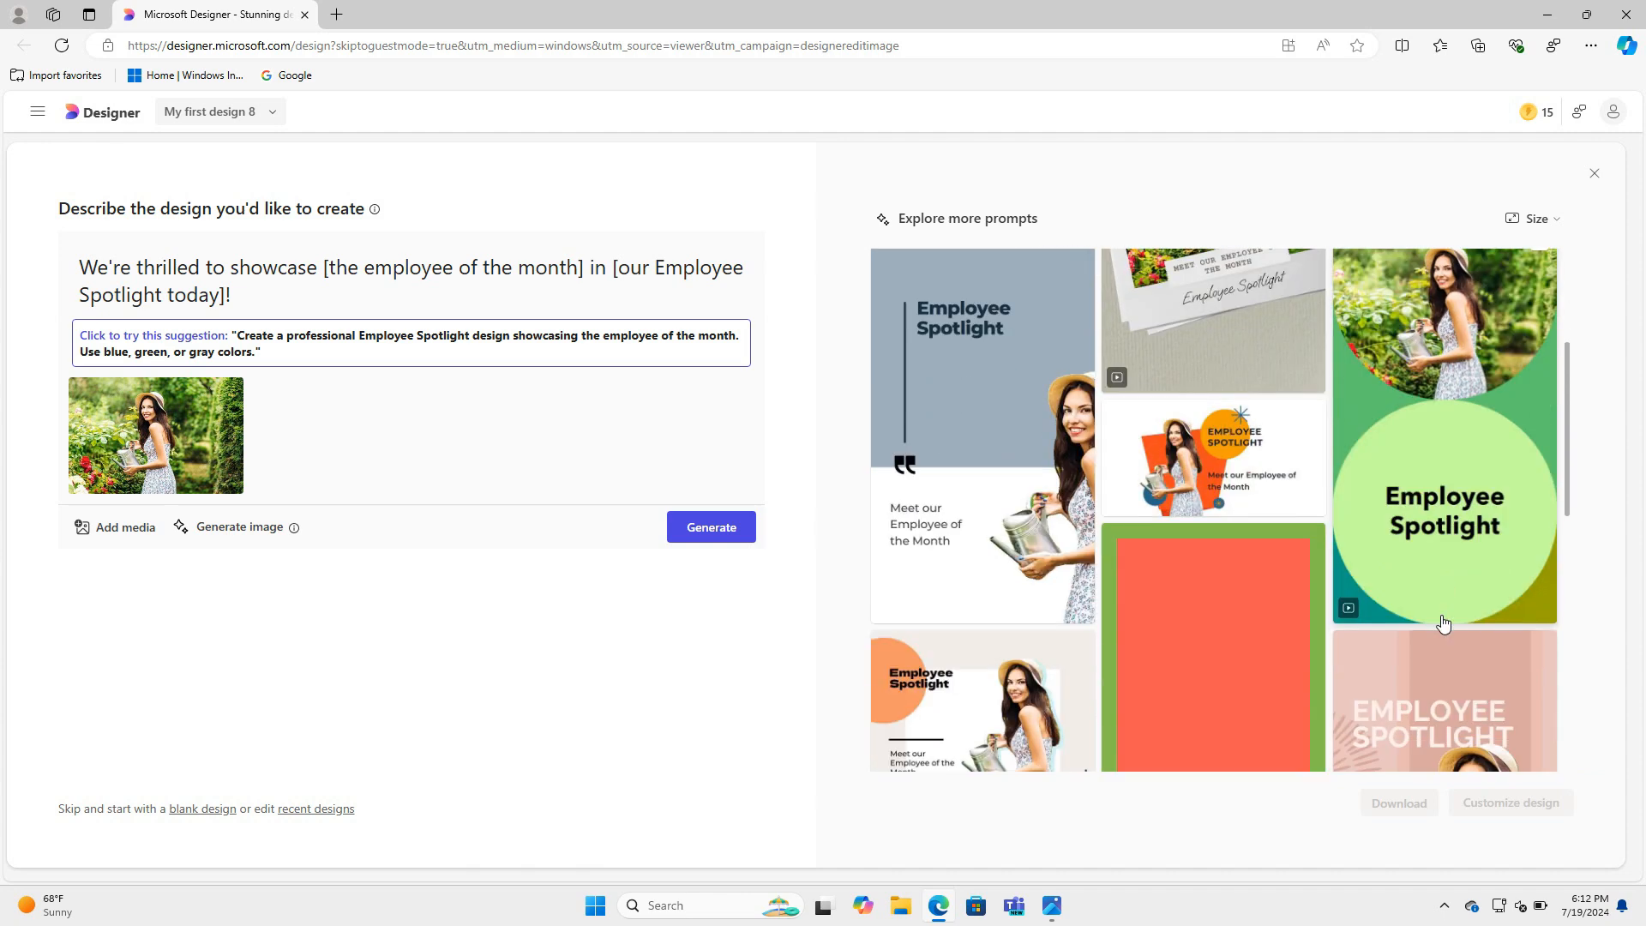
scroll(1443, 623, "down", 2)
left_click(1432, 601)
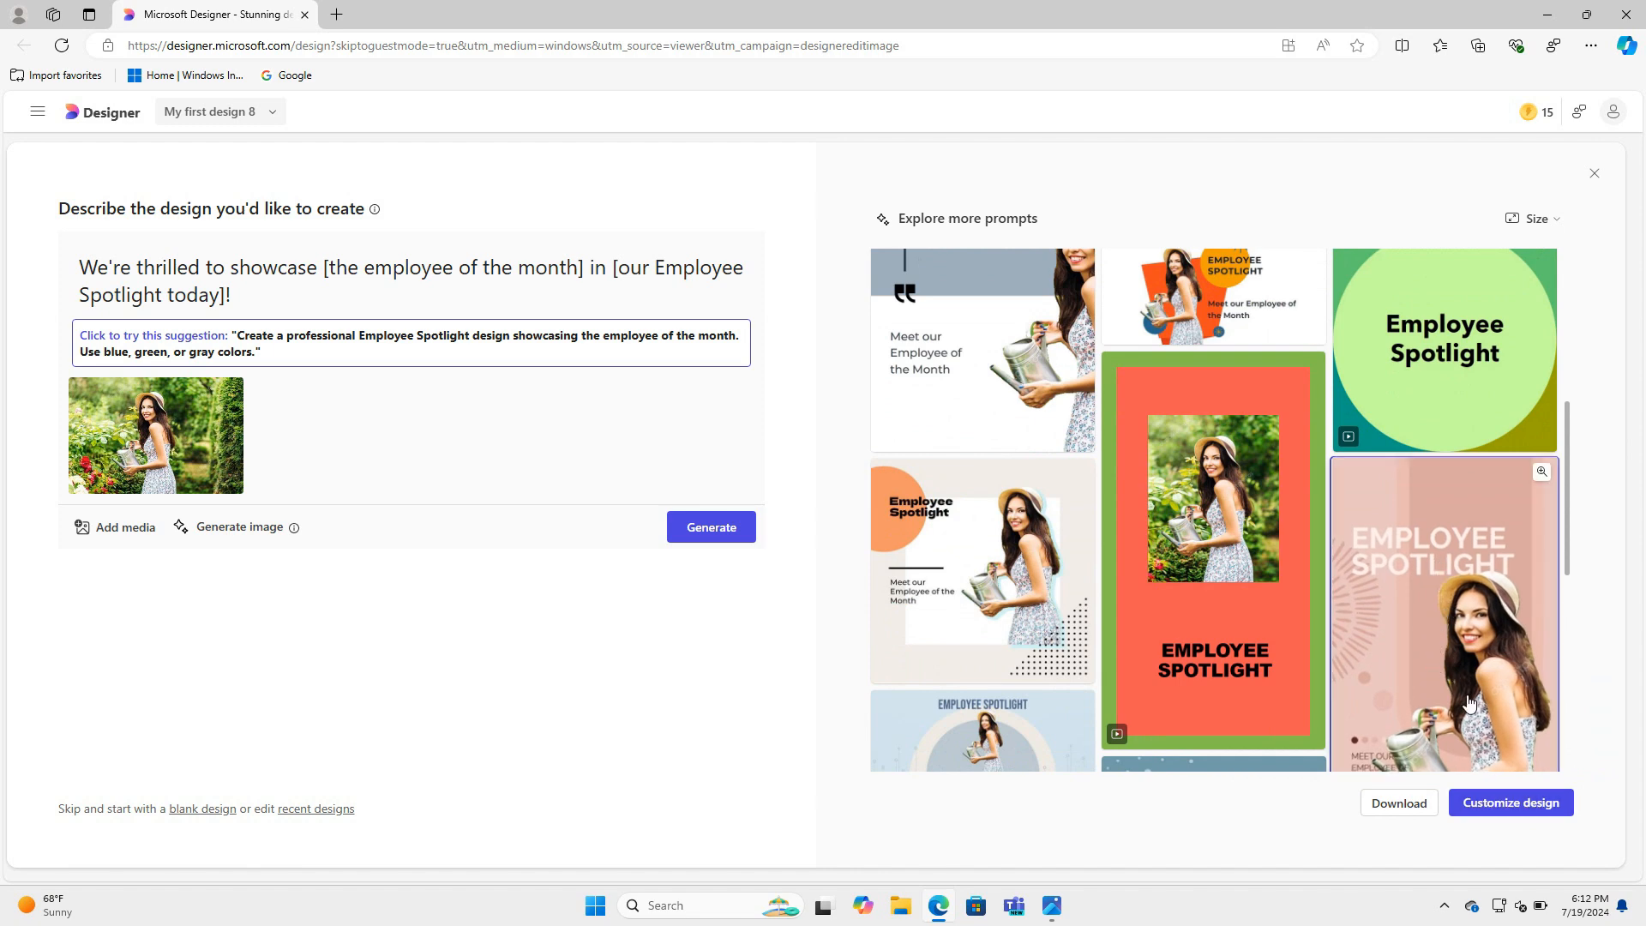
left_click(1505, 813)
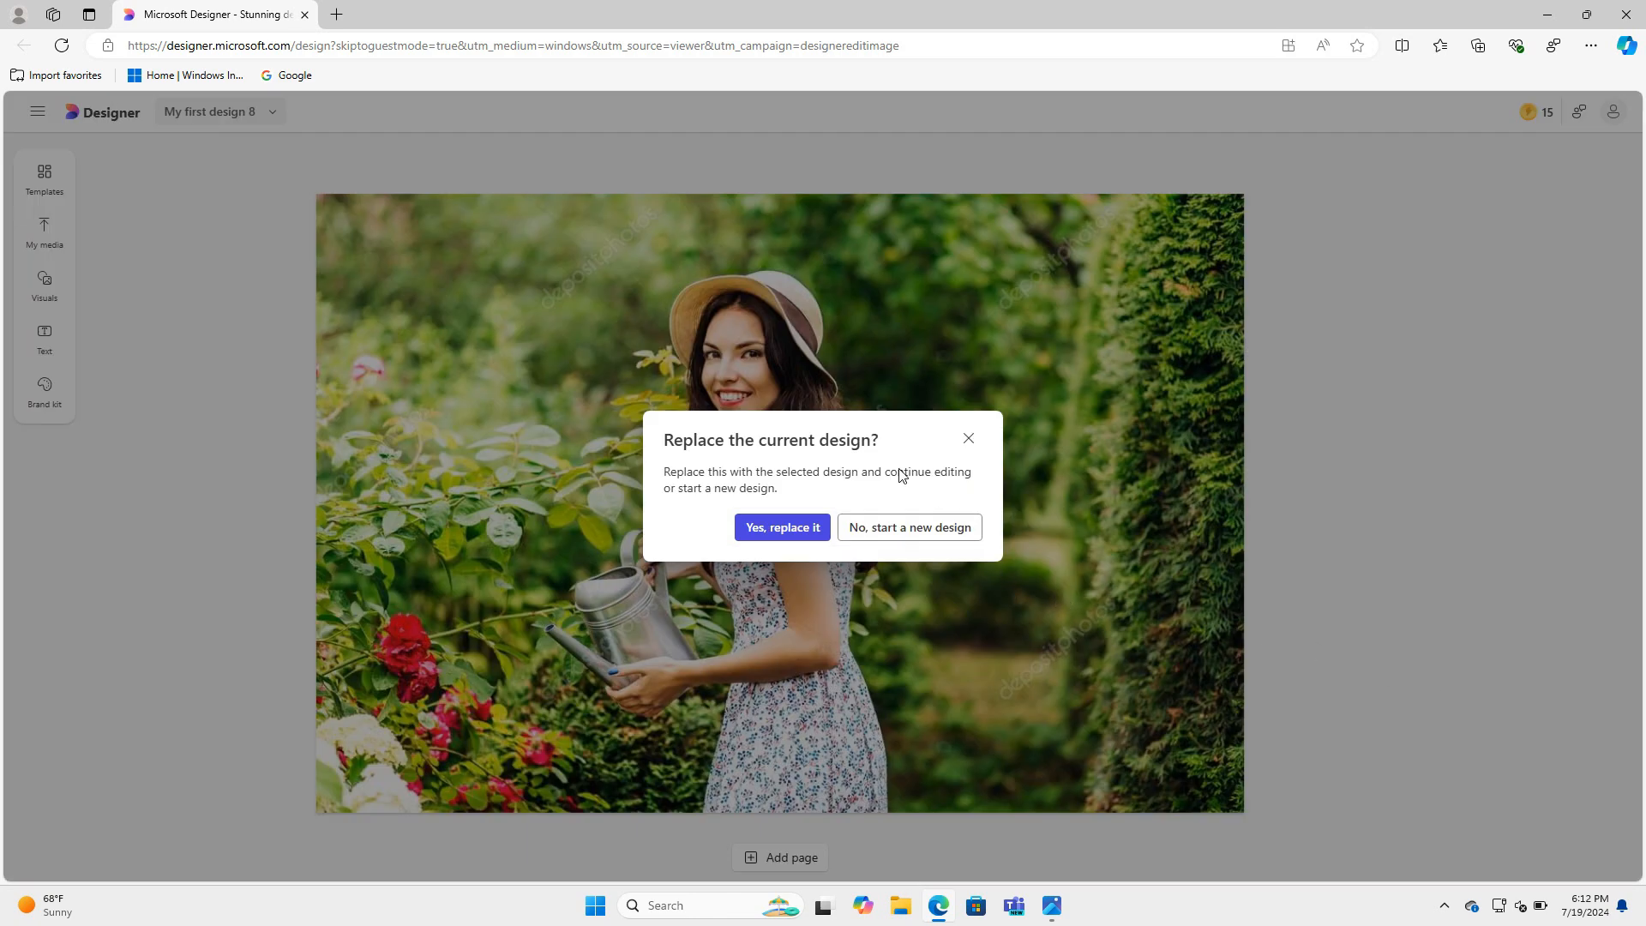
left_click(797, 531)
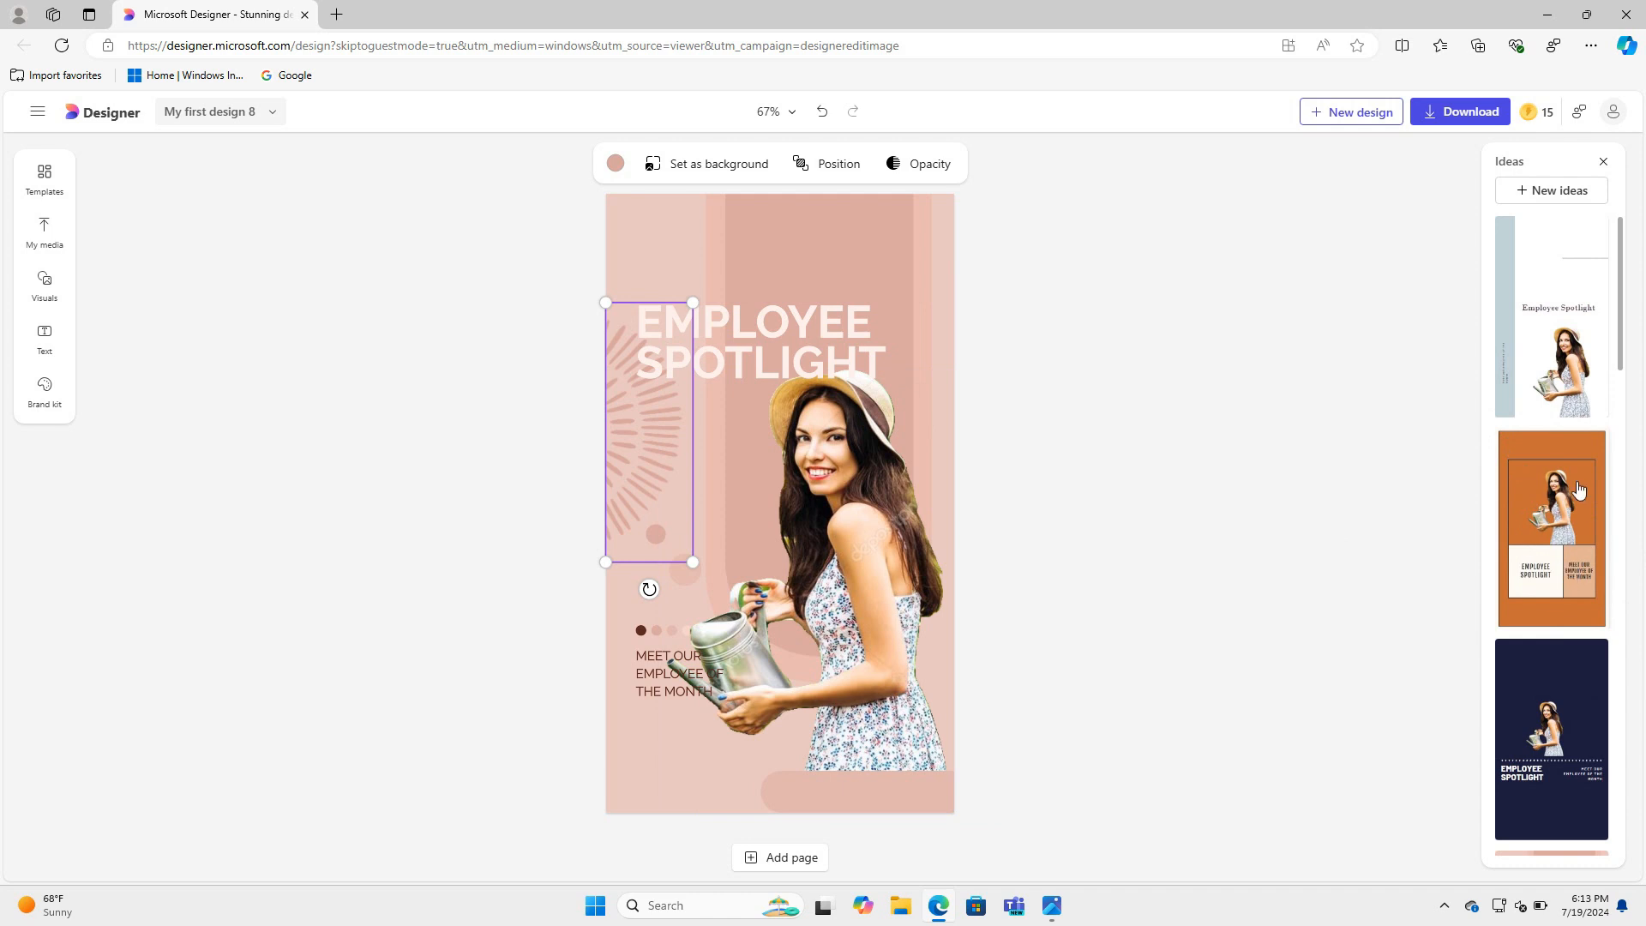
Browse the alternative design ideas suggested for the pink Employee Spotlight layout.
scroll(1581, 518, "down", 1)
scroll(1581, 518, "down", 3)
scroll(1576, 540, "down", 3)
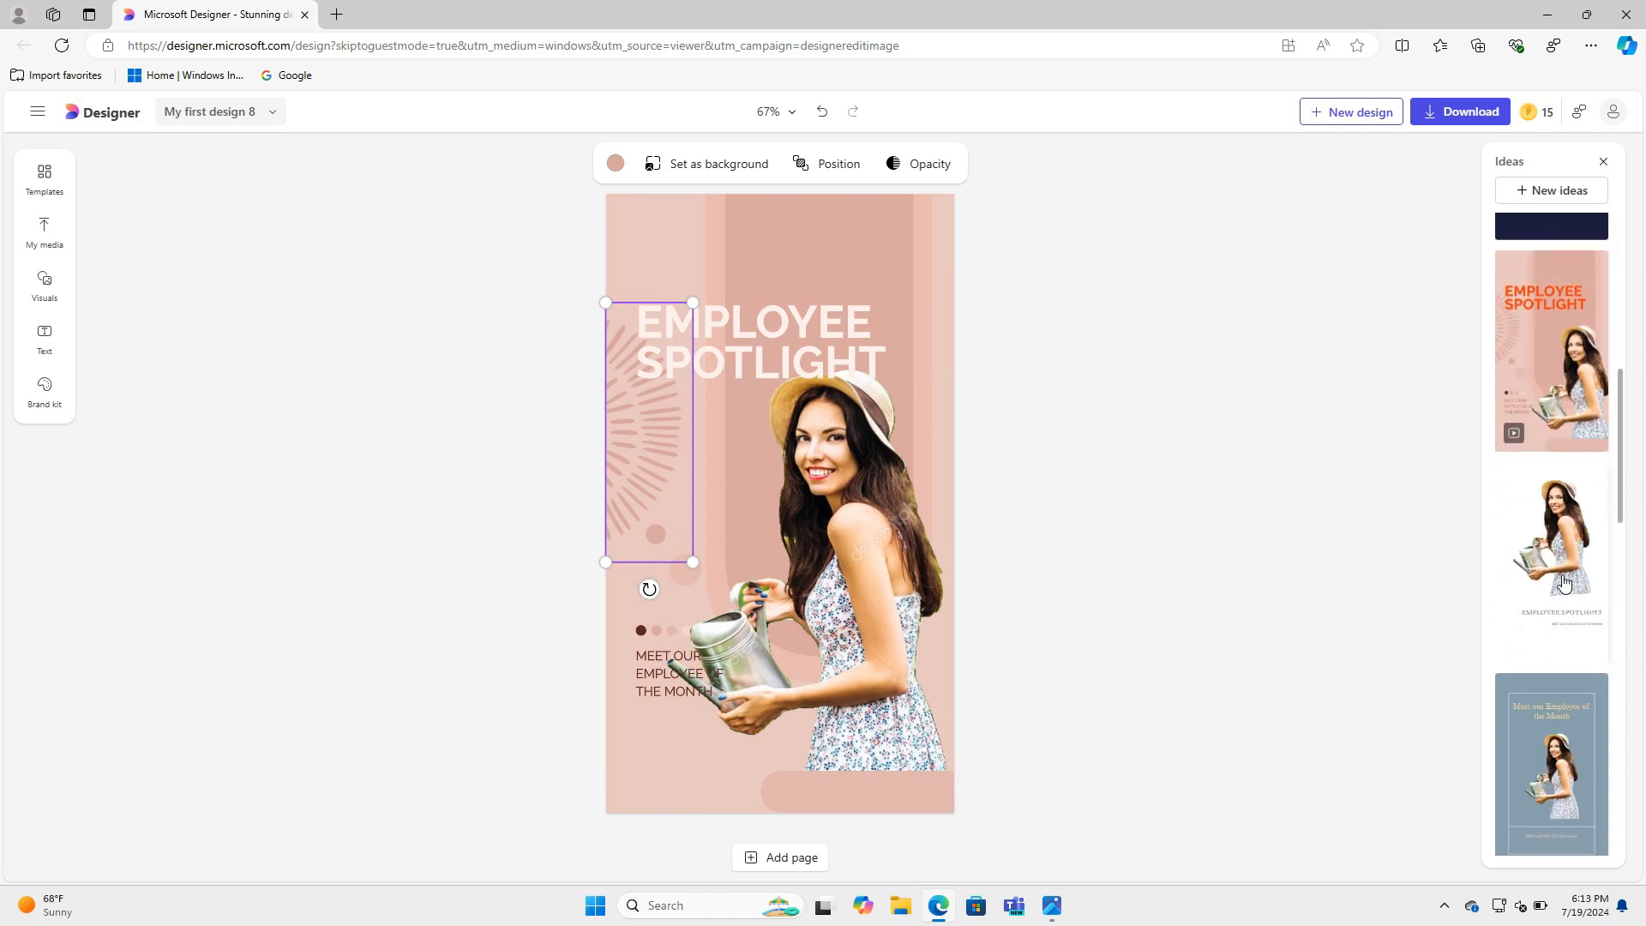
scroll(1573, 556, "down", 5)
scroll(1575, 562, "down", 5)
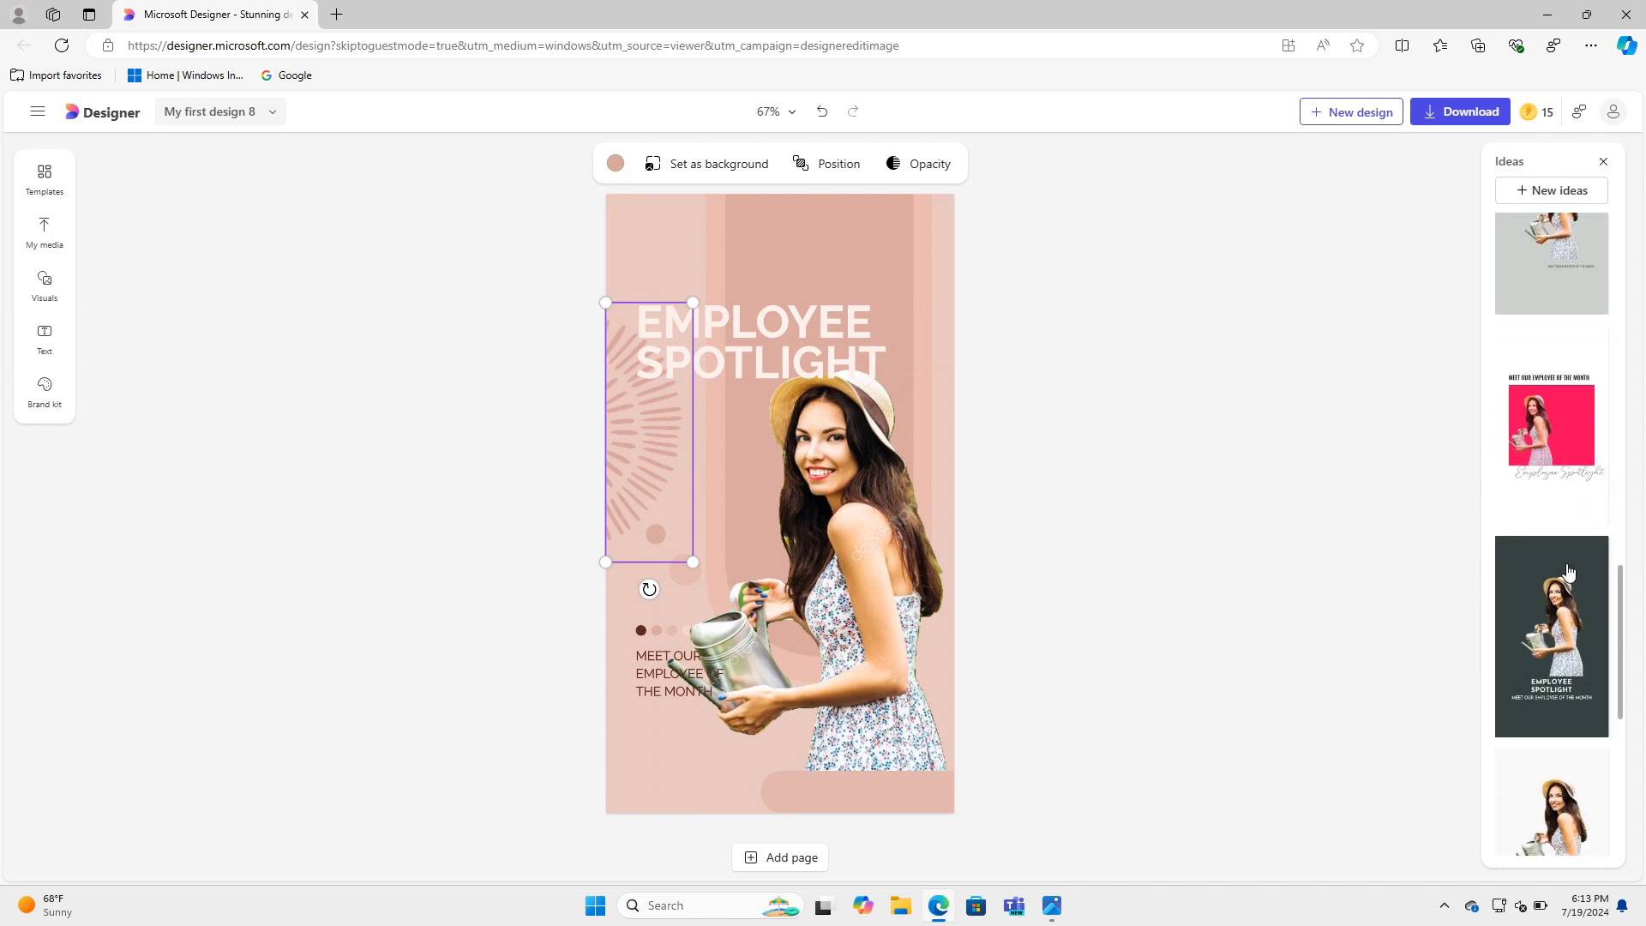
scroll(1560, 566, "up", 4)
scroll(1558, 565, "up", 5)
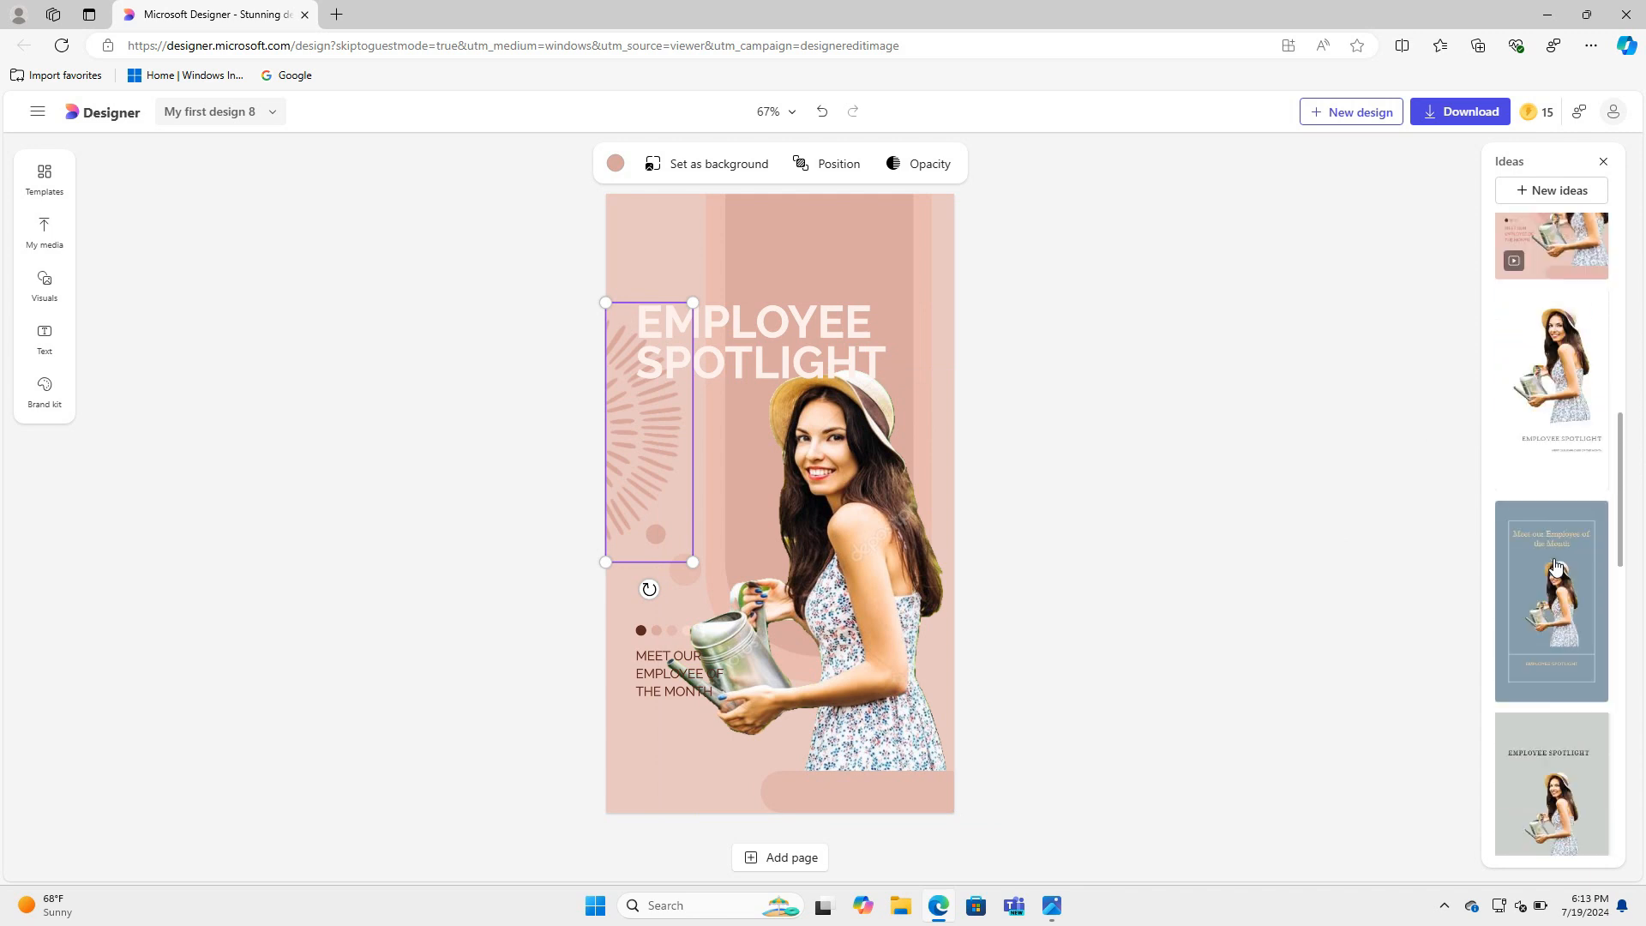
Delete the word "Spotlight" from the "Employee Spotlight" heading on the pink design.
left_click(760, 324)
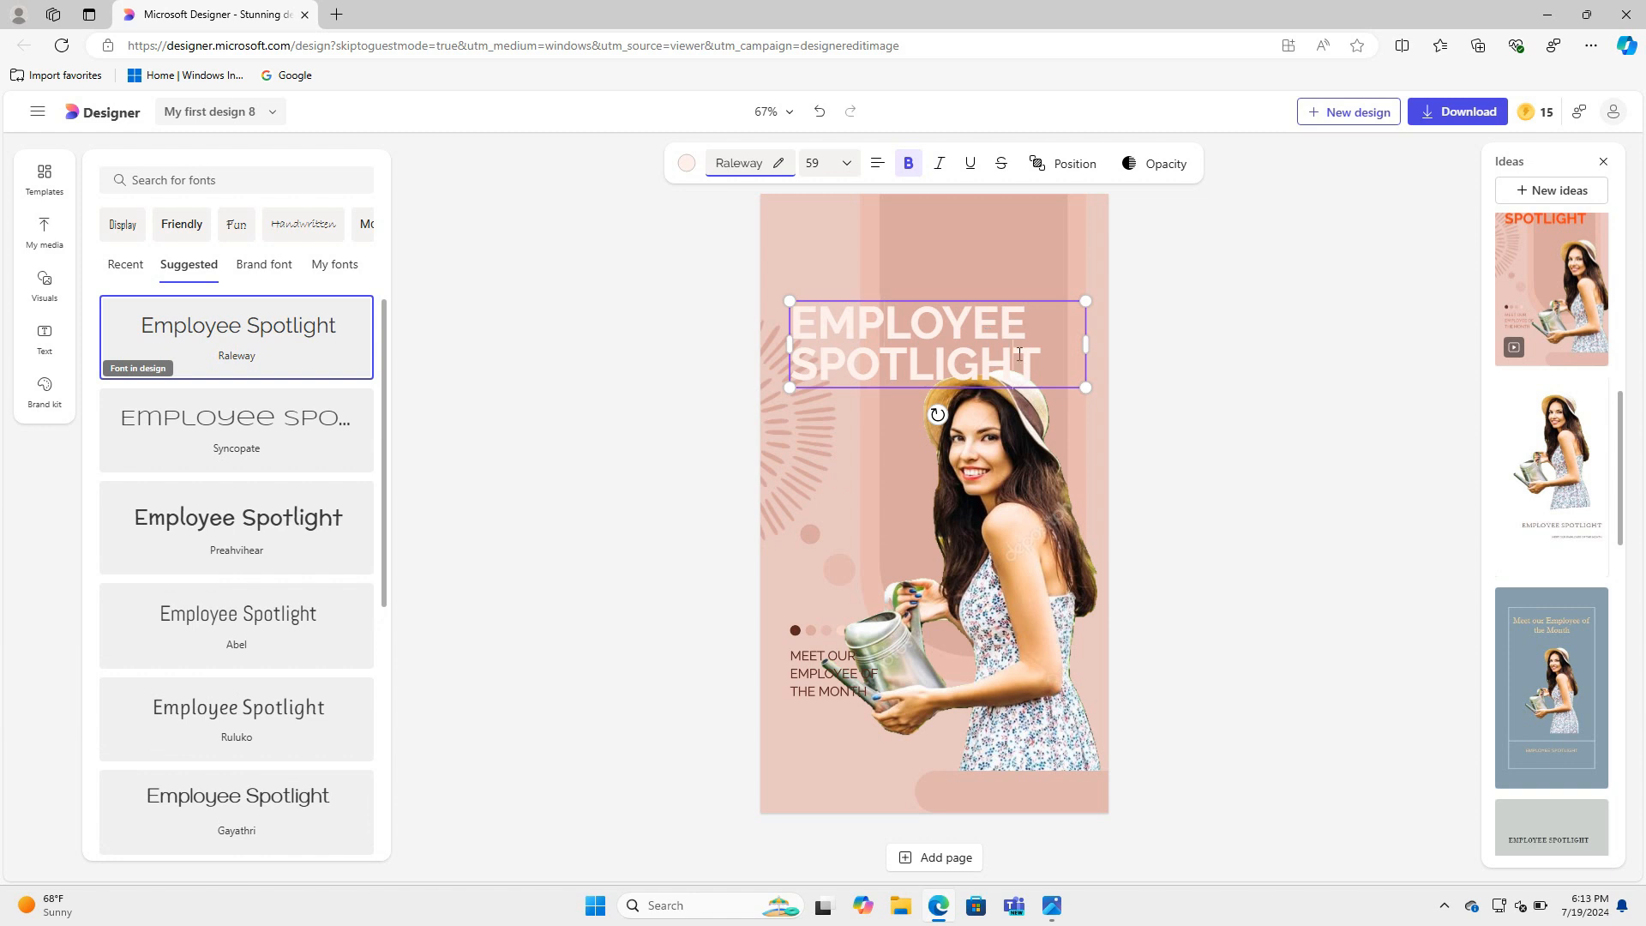
key("BackSpace")
key("BackSpace")
key("BackSpace")
key("BackSpace")
key("BackSpace")
key("BackSpace")
key("BackSpace")
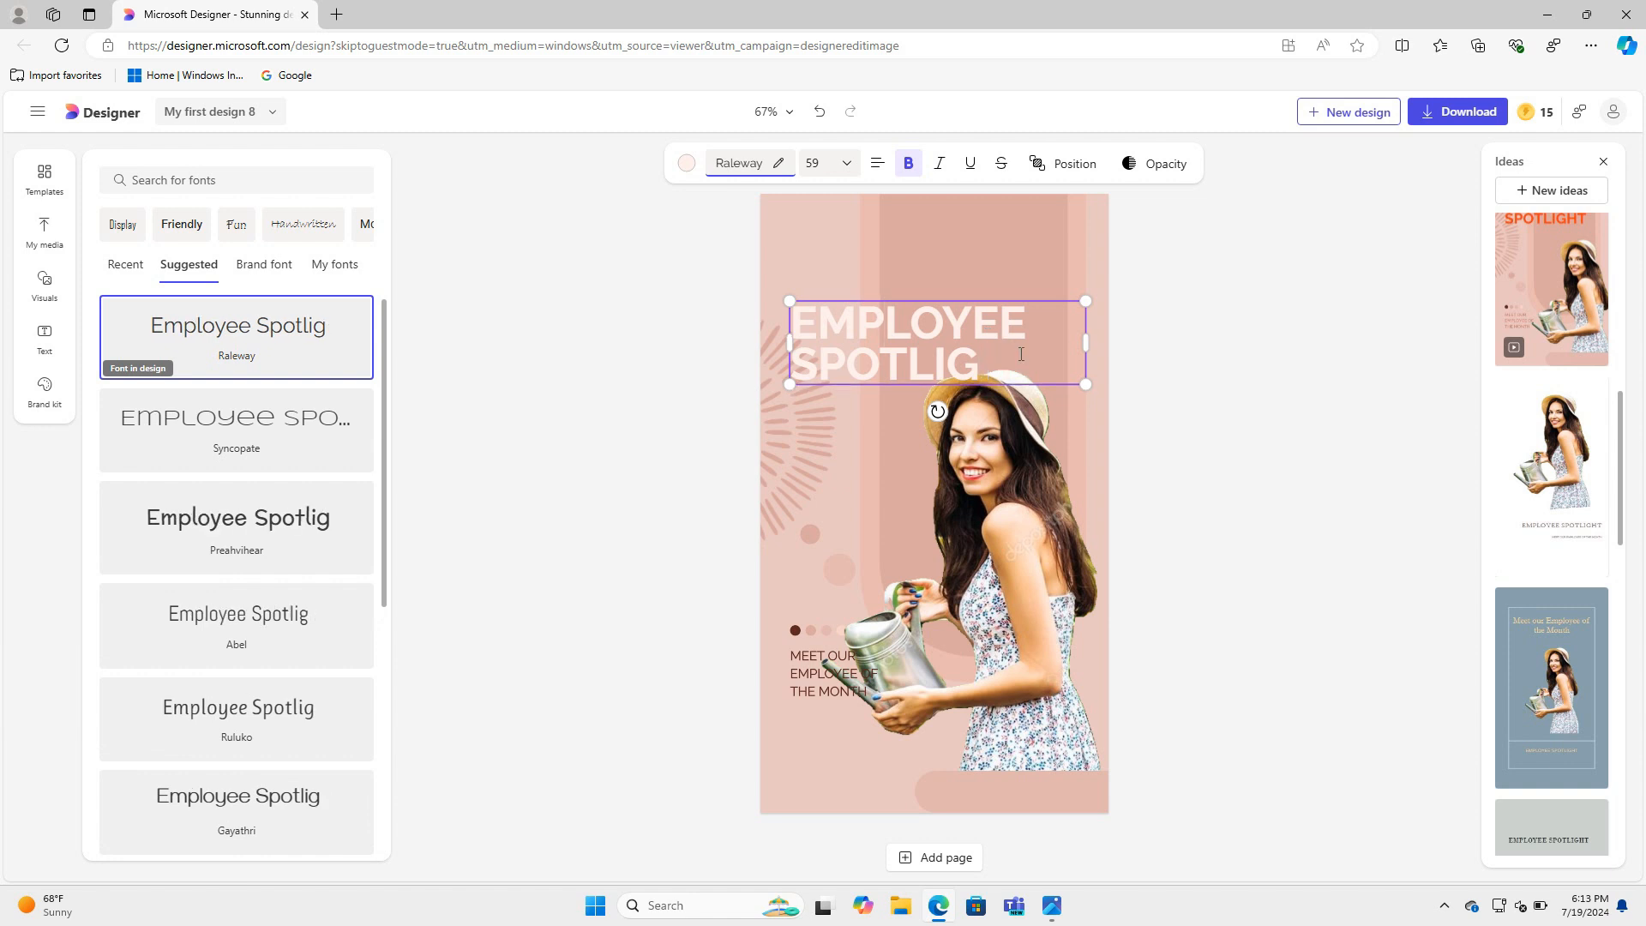
key("BackSpace")
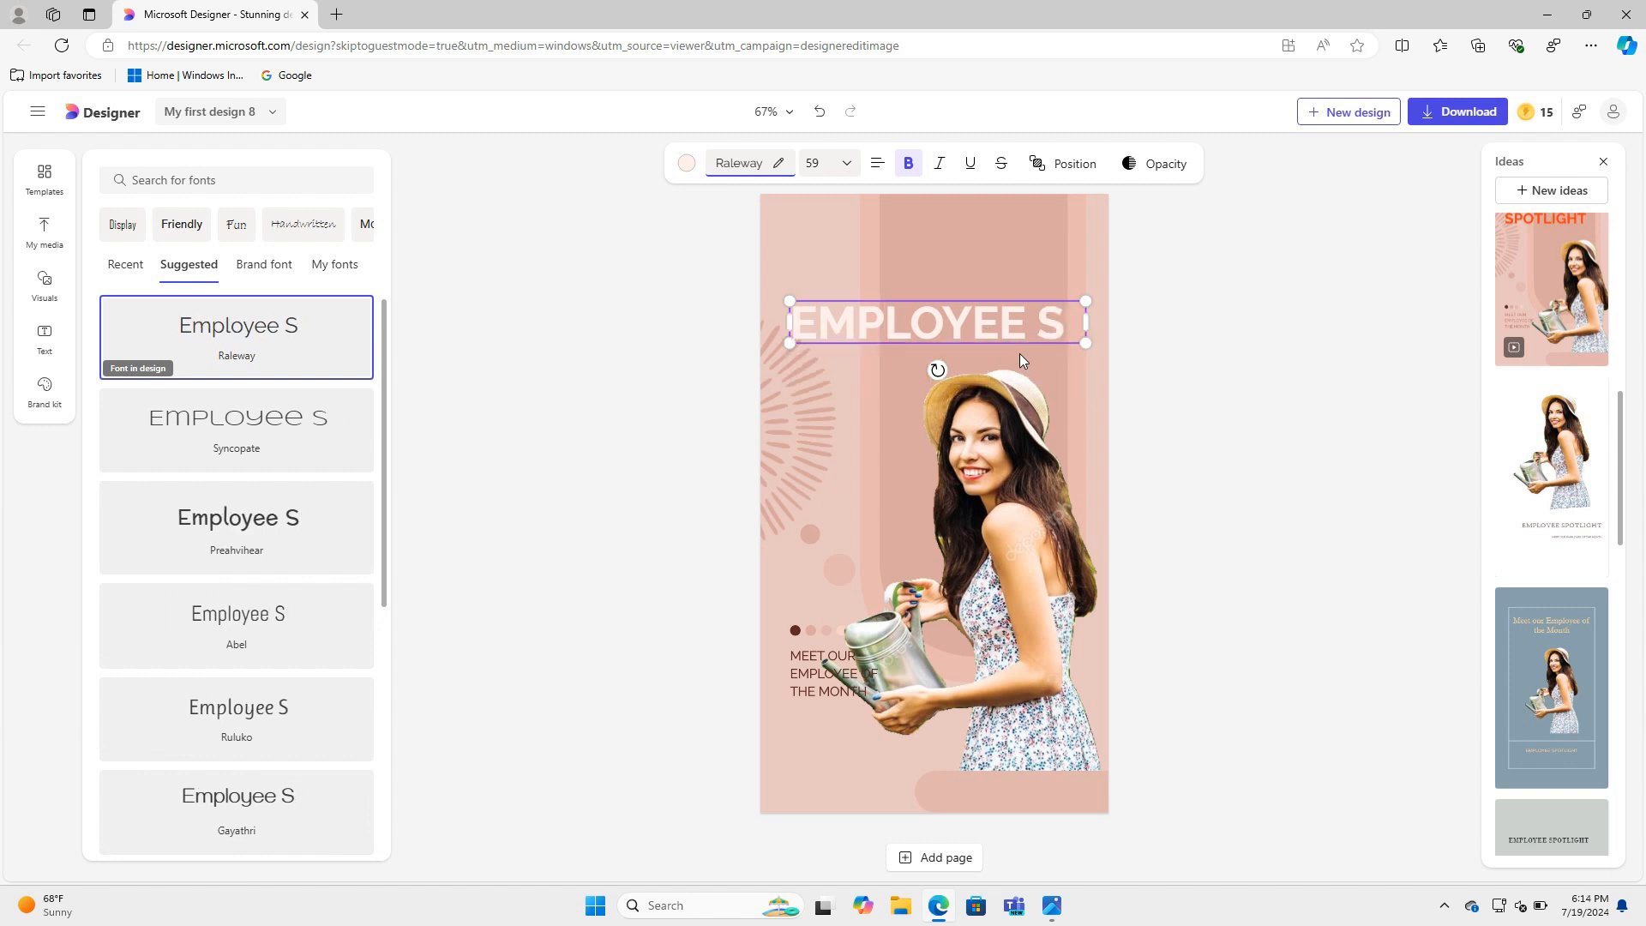
key("BackSpace")
key("BackSpace")
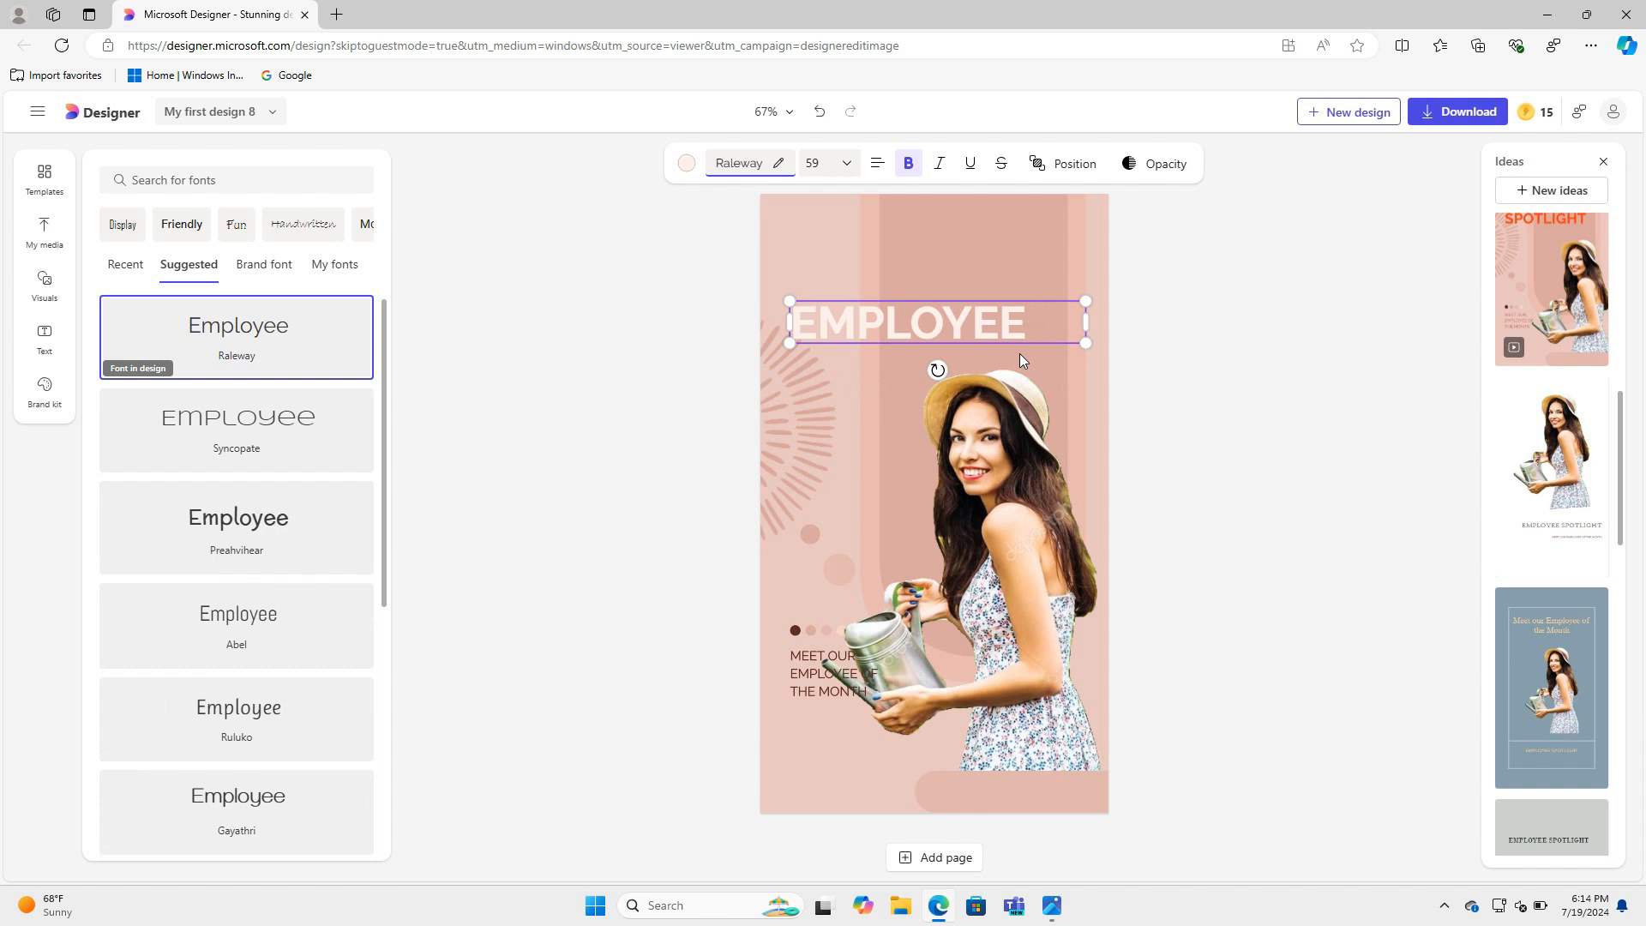
Complete the heading as "EMPLOYEE OF THE MONTH" and move it up clear of the woman's hat.
type("OF T")
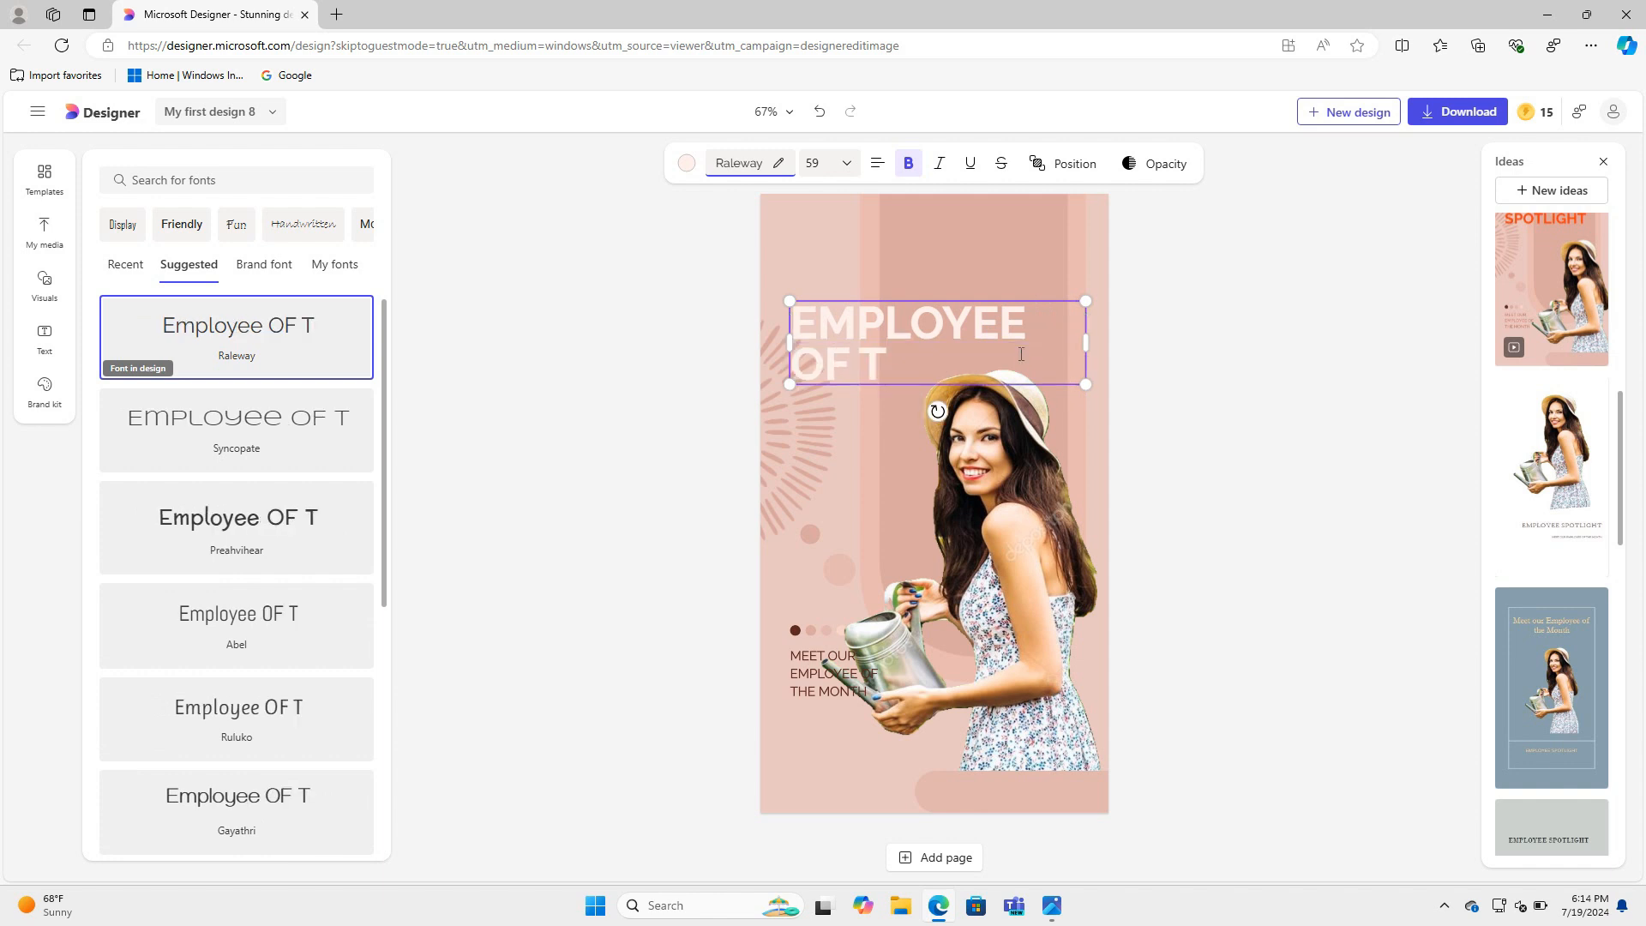
type("HE MONTH")
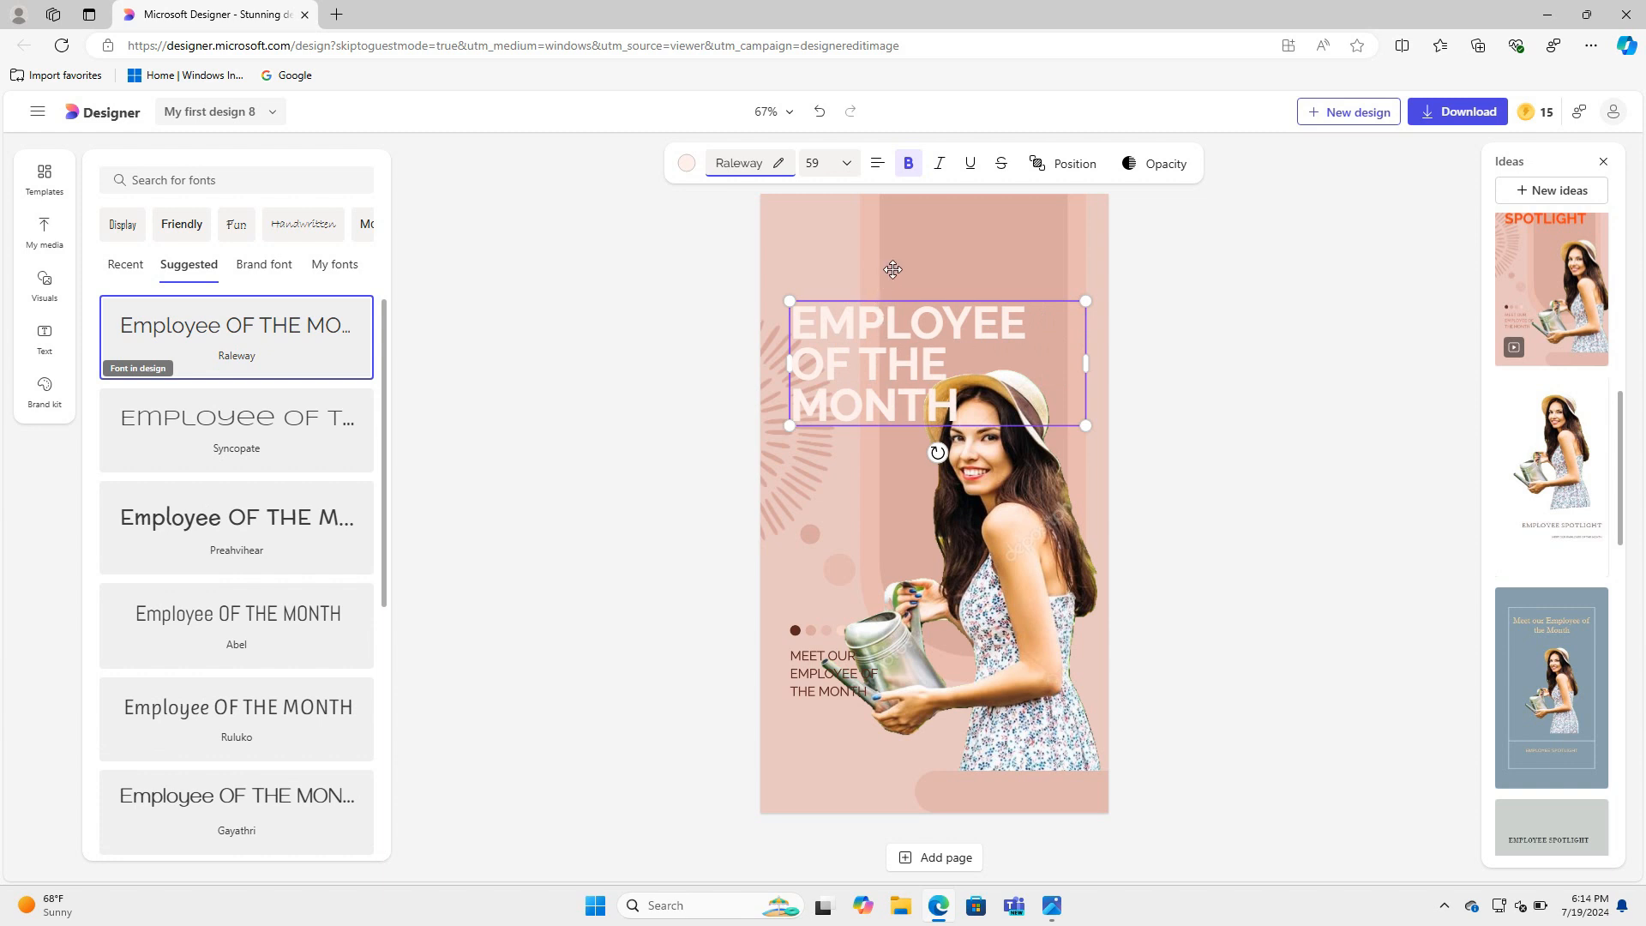
left_click_drag(890, 246, 893, 227)
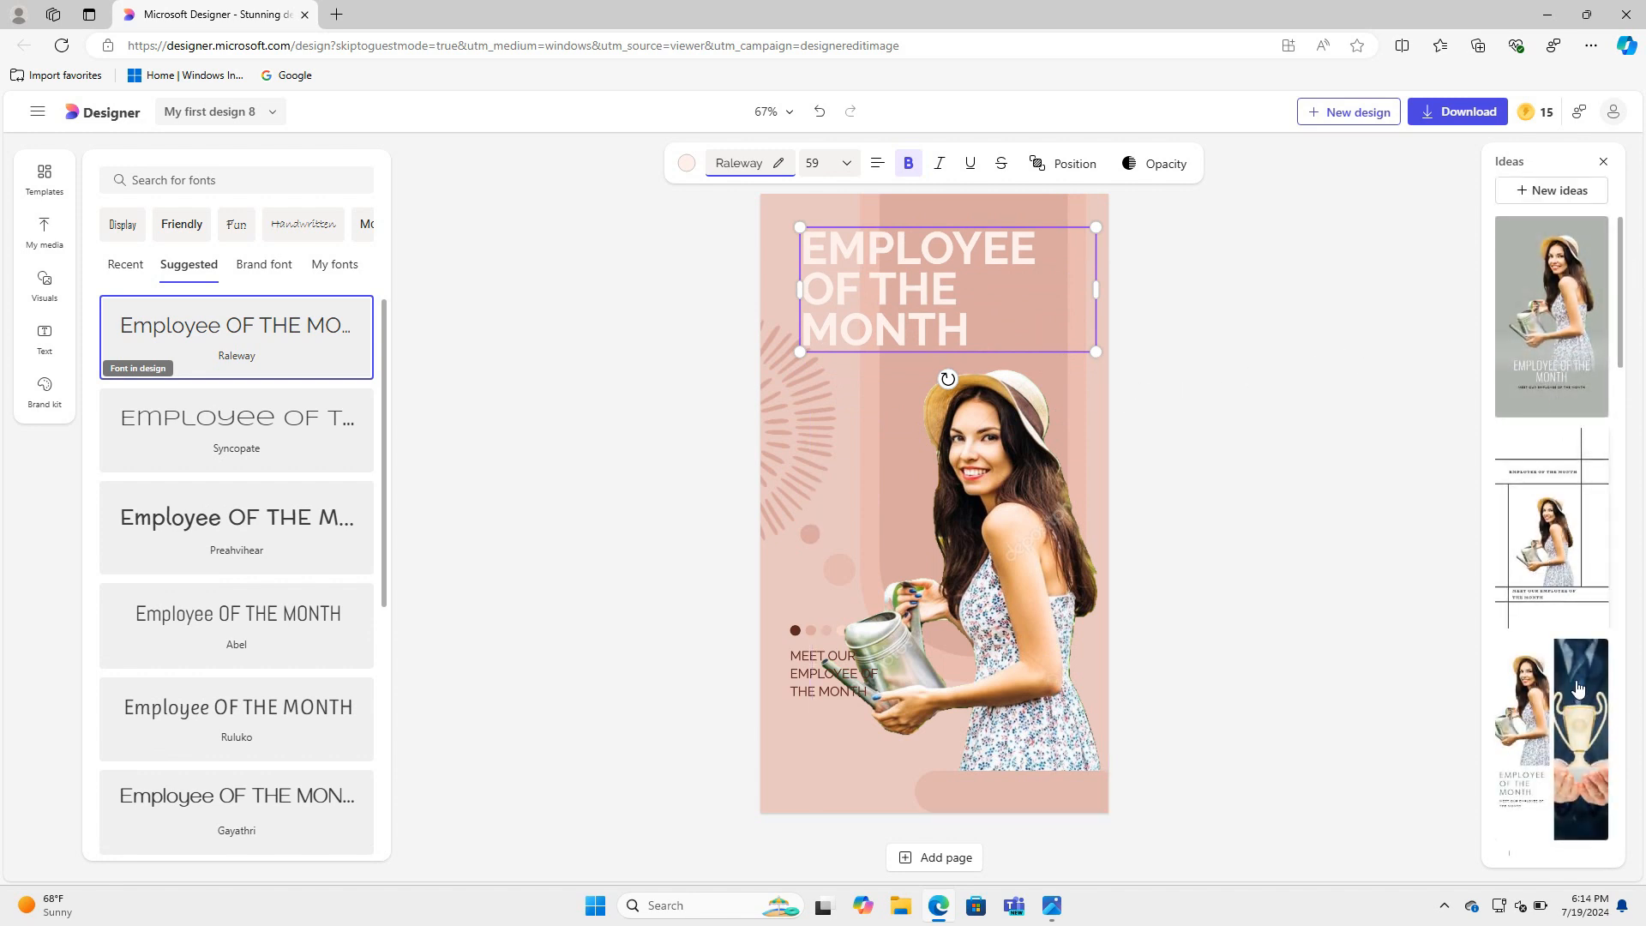
Look through the refreshed design ideas for the "Employee of the Month" heading.
scroll(1580, 694, "down", 2)
scroll(1579, 741, "down", 5)
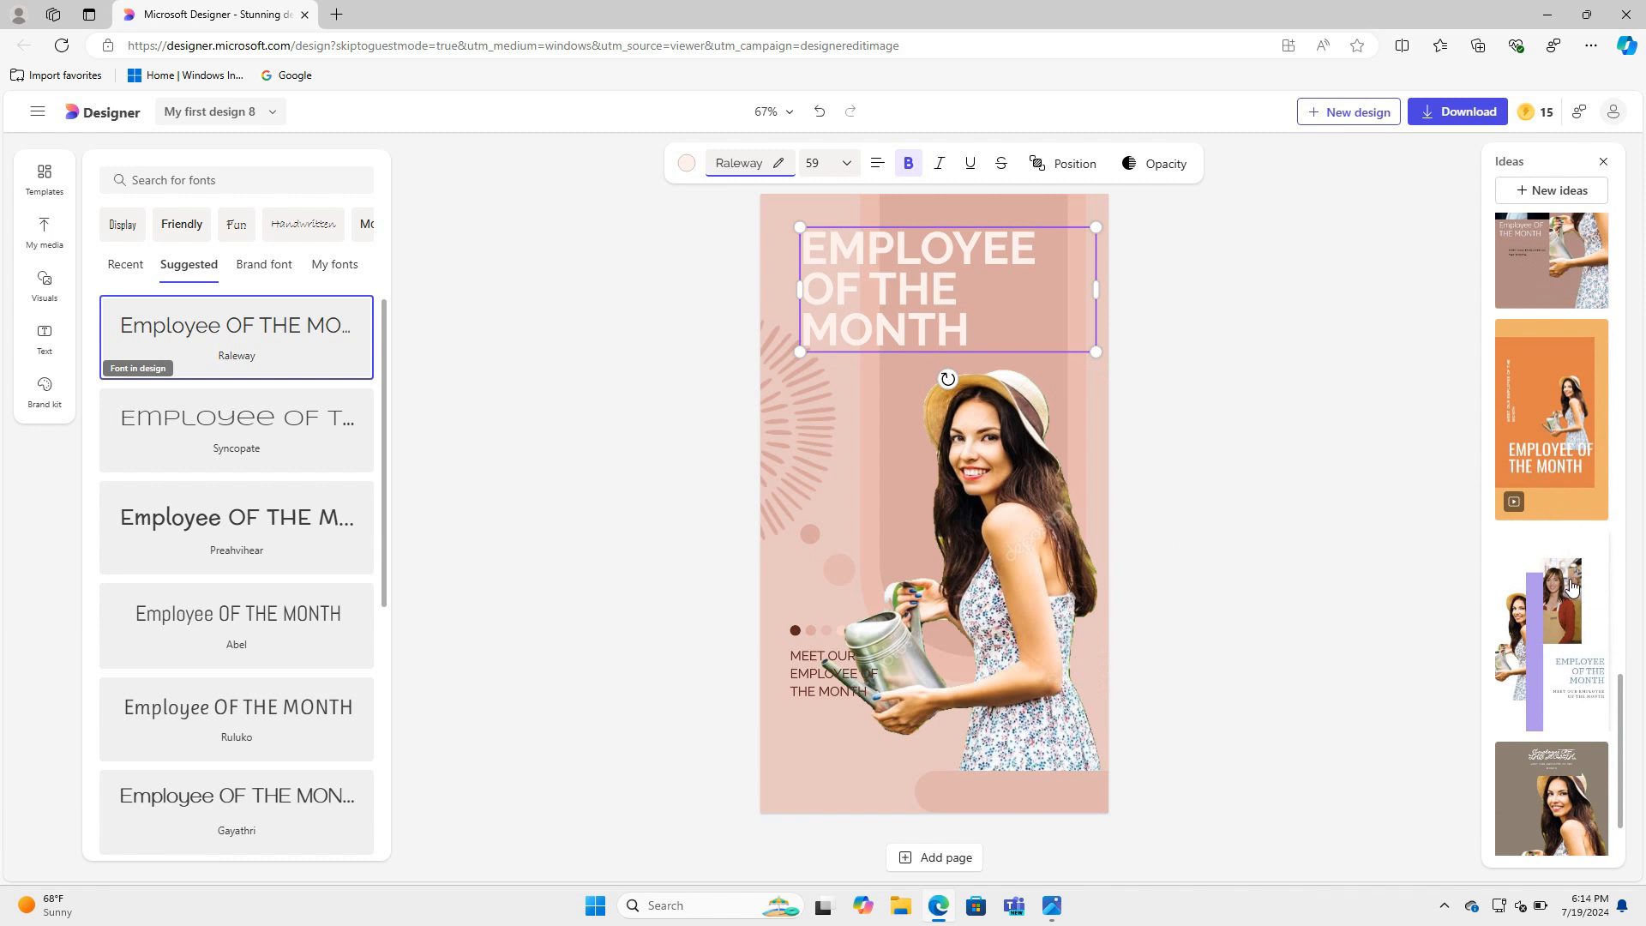
scroll(1565, 624, "down", 1)
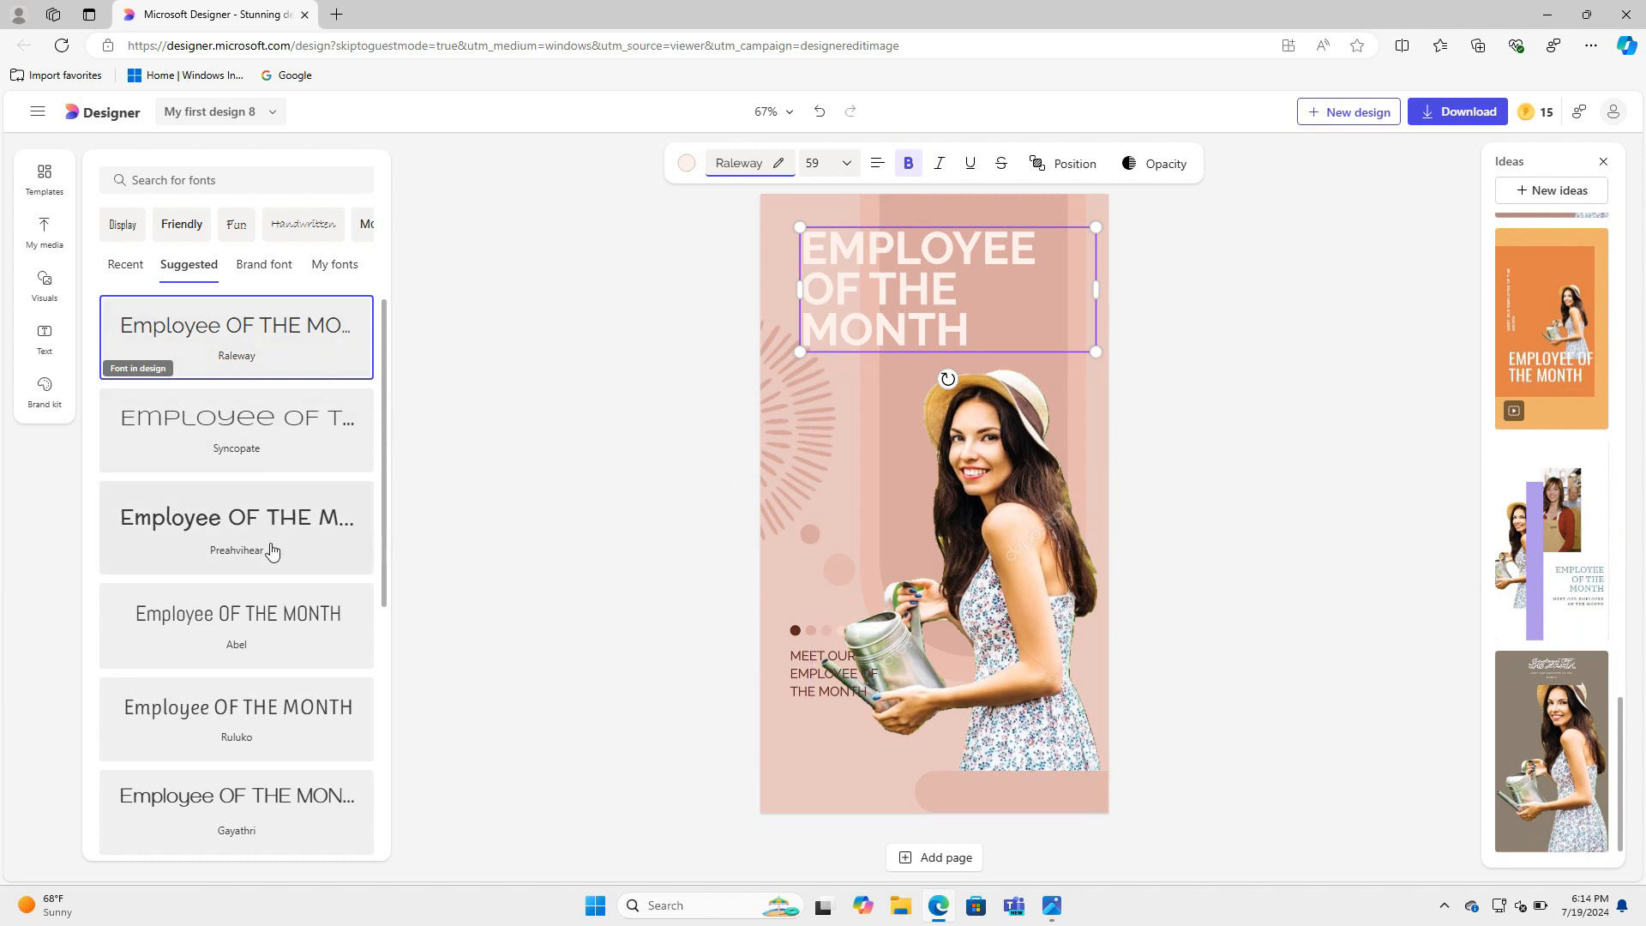
Try the Abel font on the "Employee of the Month" heading and set it to Ruluko.
left_click(288, 646)
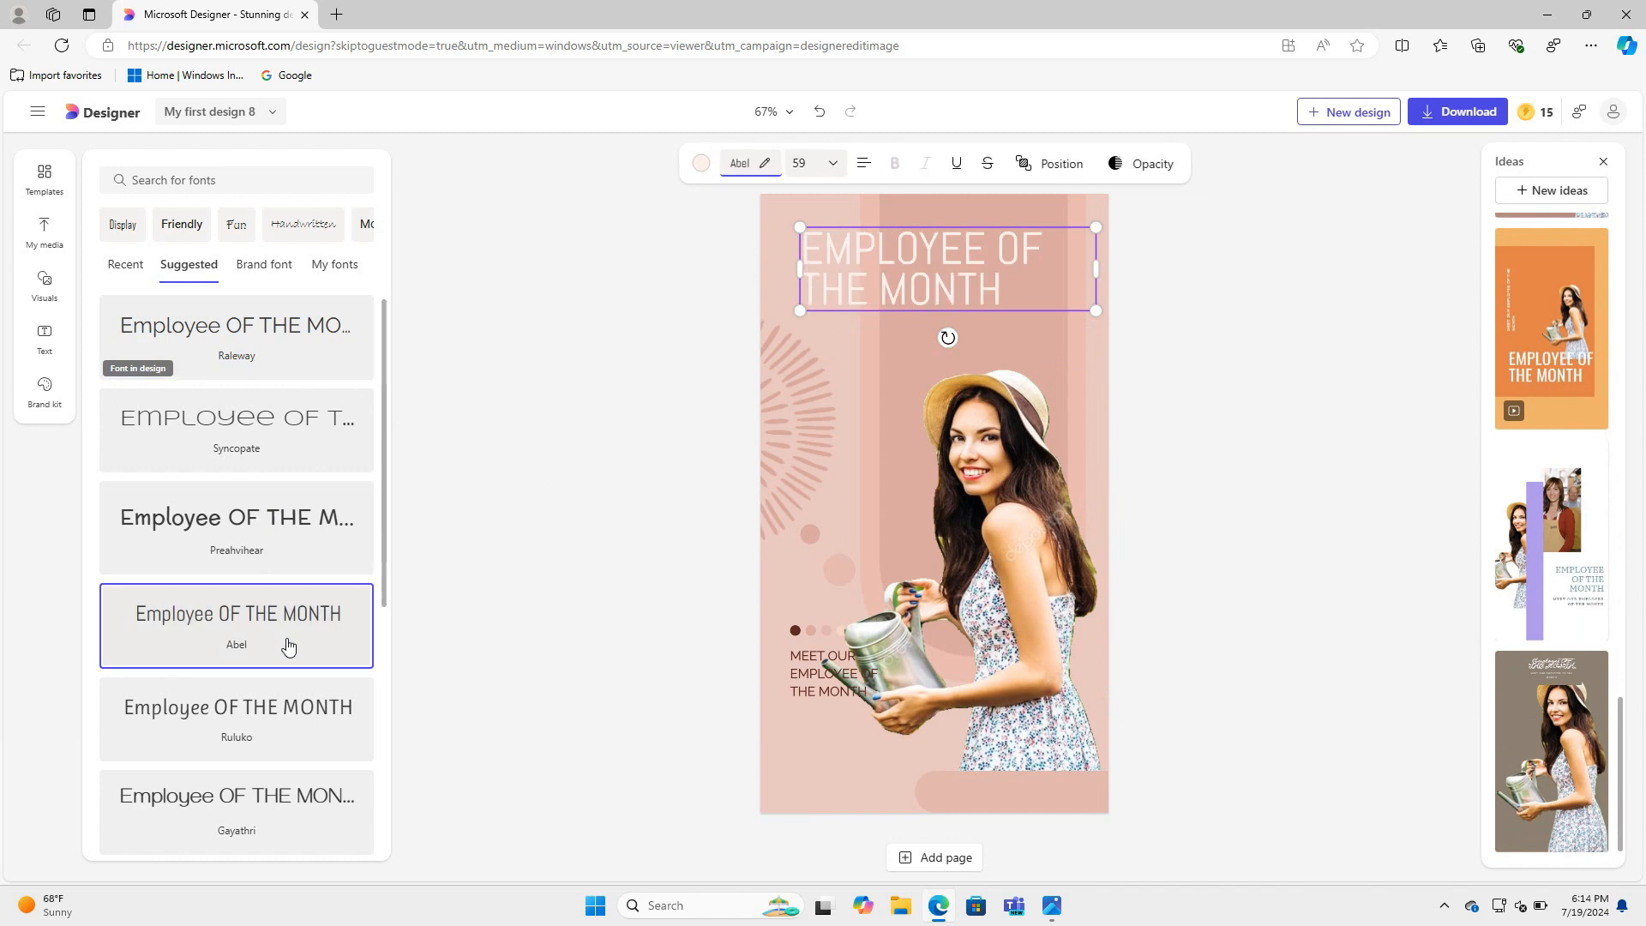
left_click(288, 724)
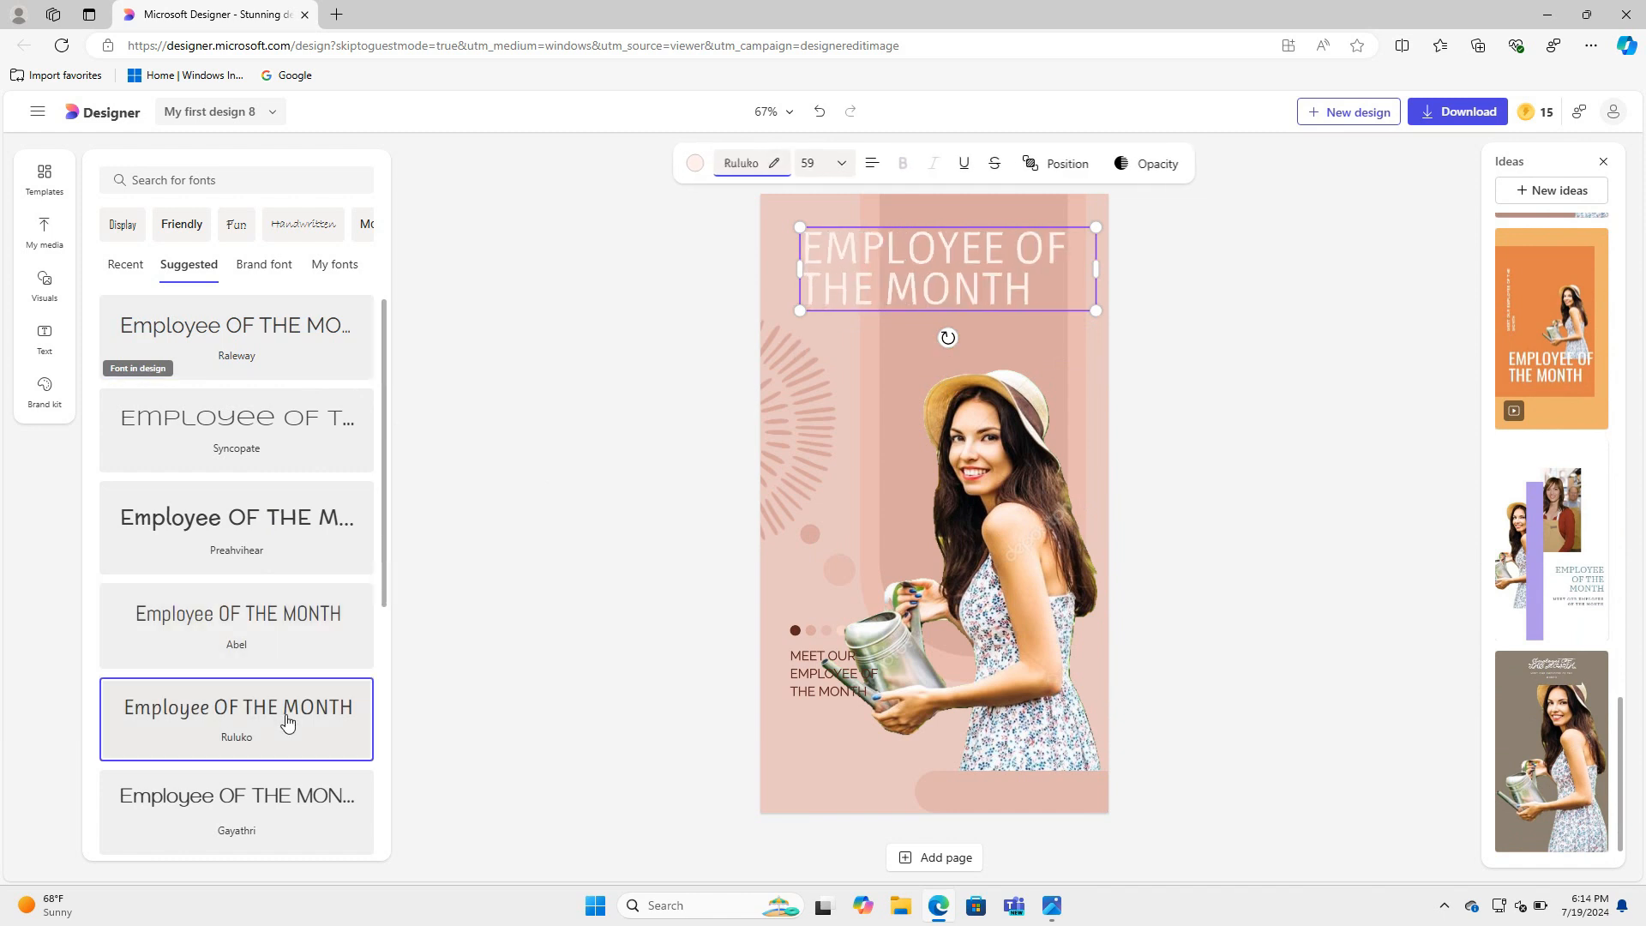
Try the Lofi and Light filters on the woman's photo and restore the Normal filter.
left_click(912, 491)
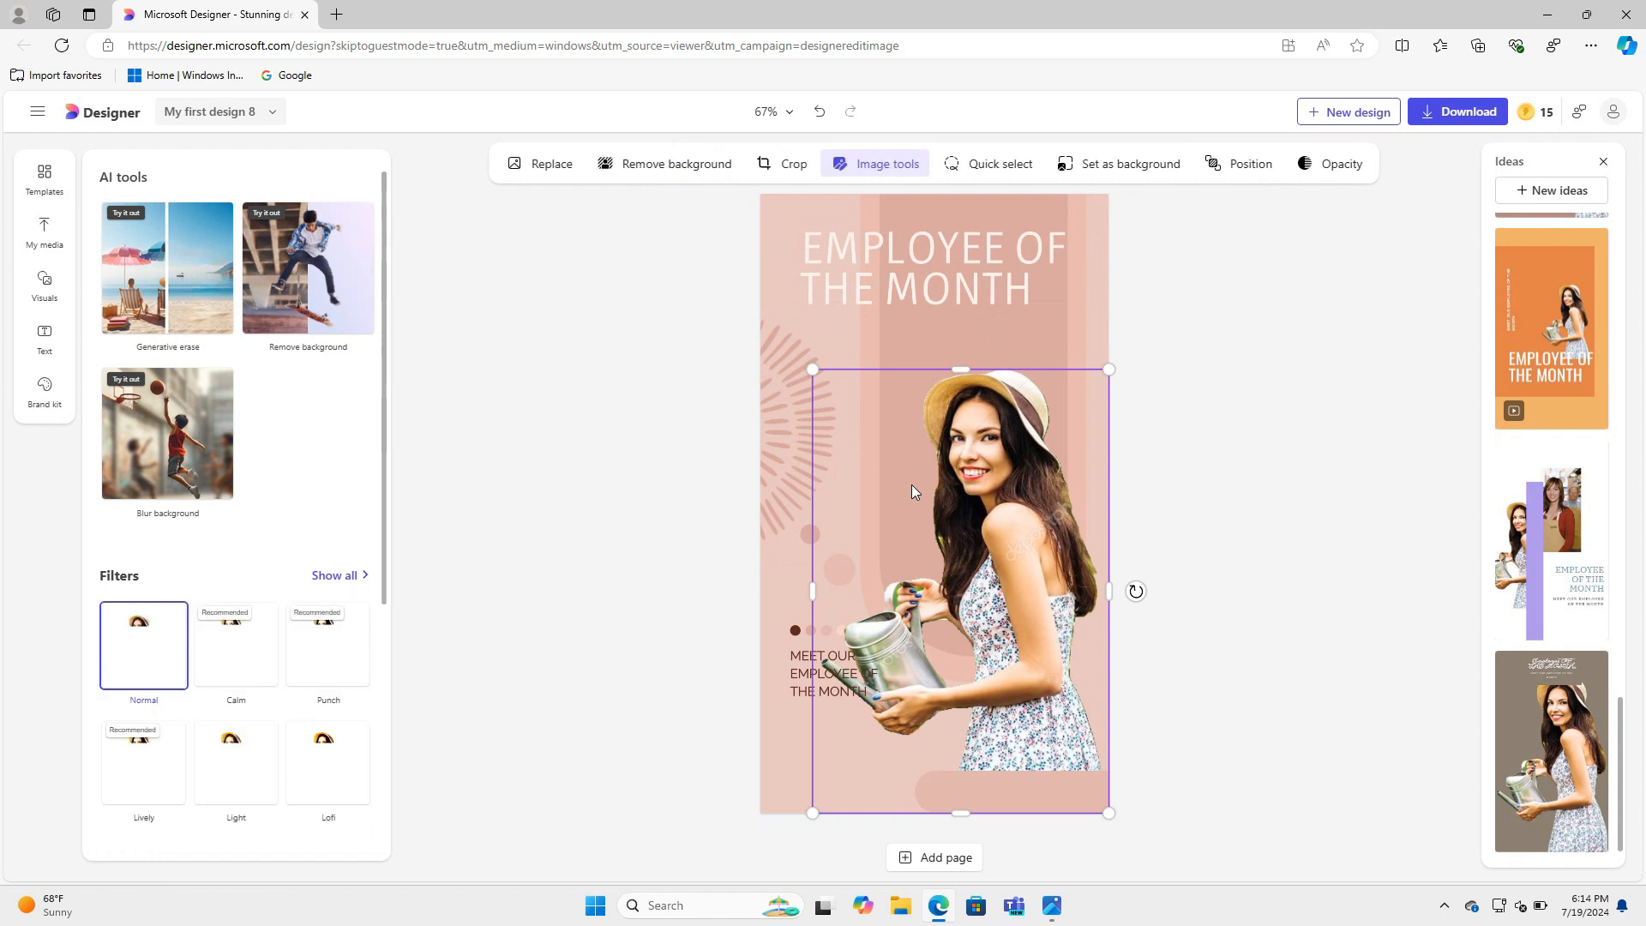
scroll(339, 680, "down", 2)
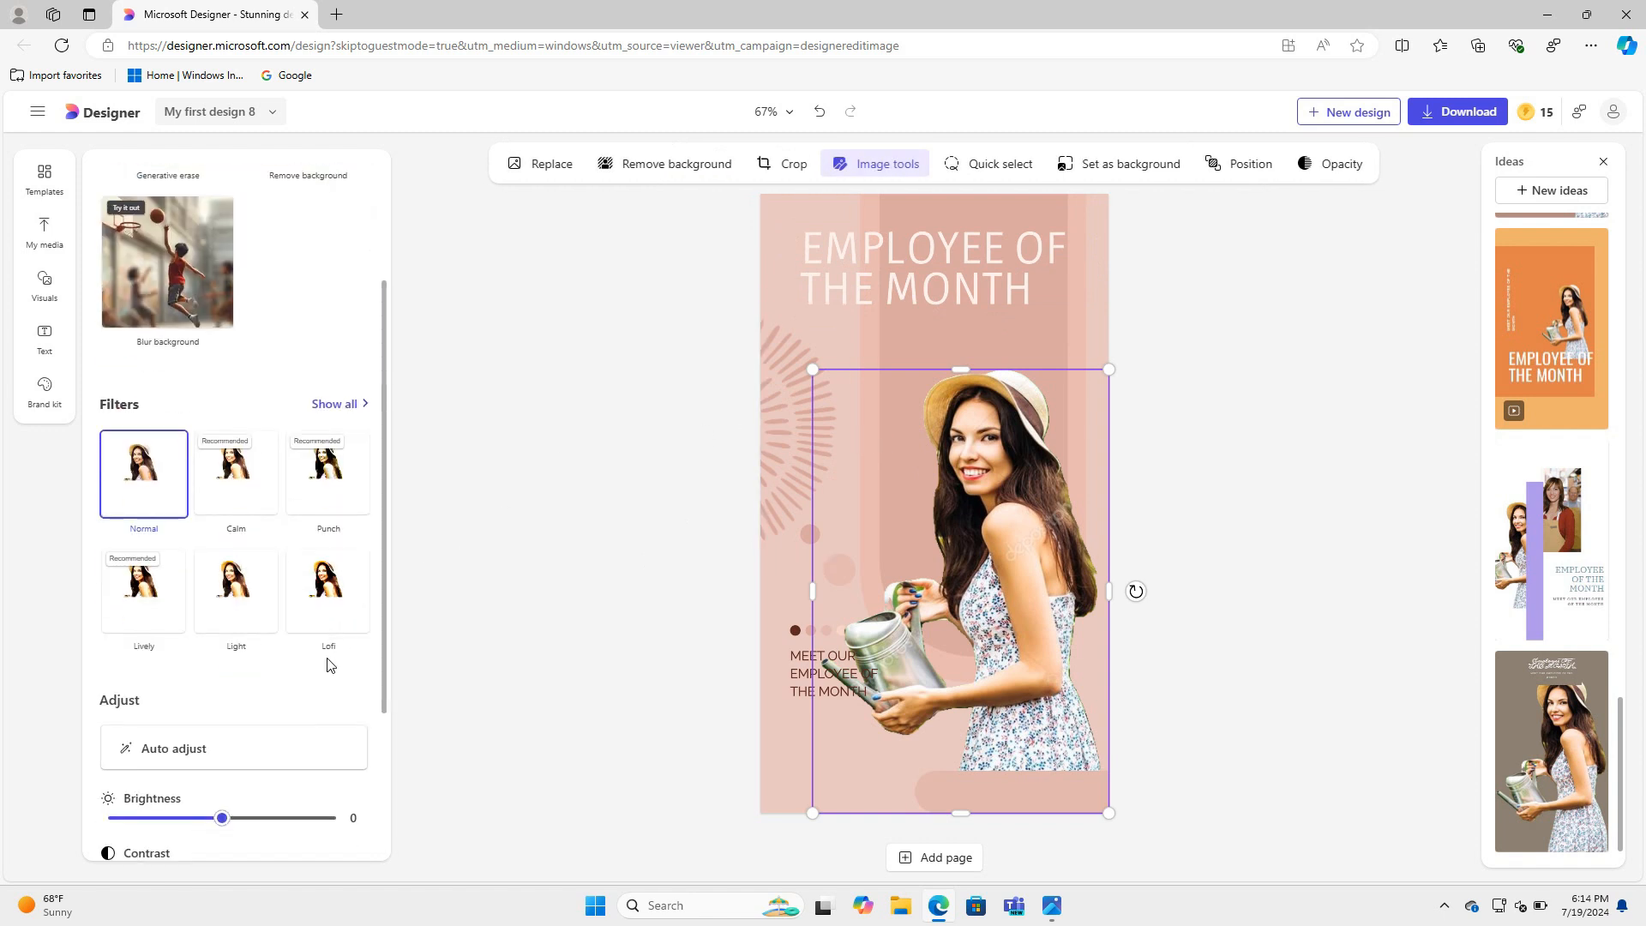
left_click(334, 592)
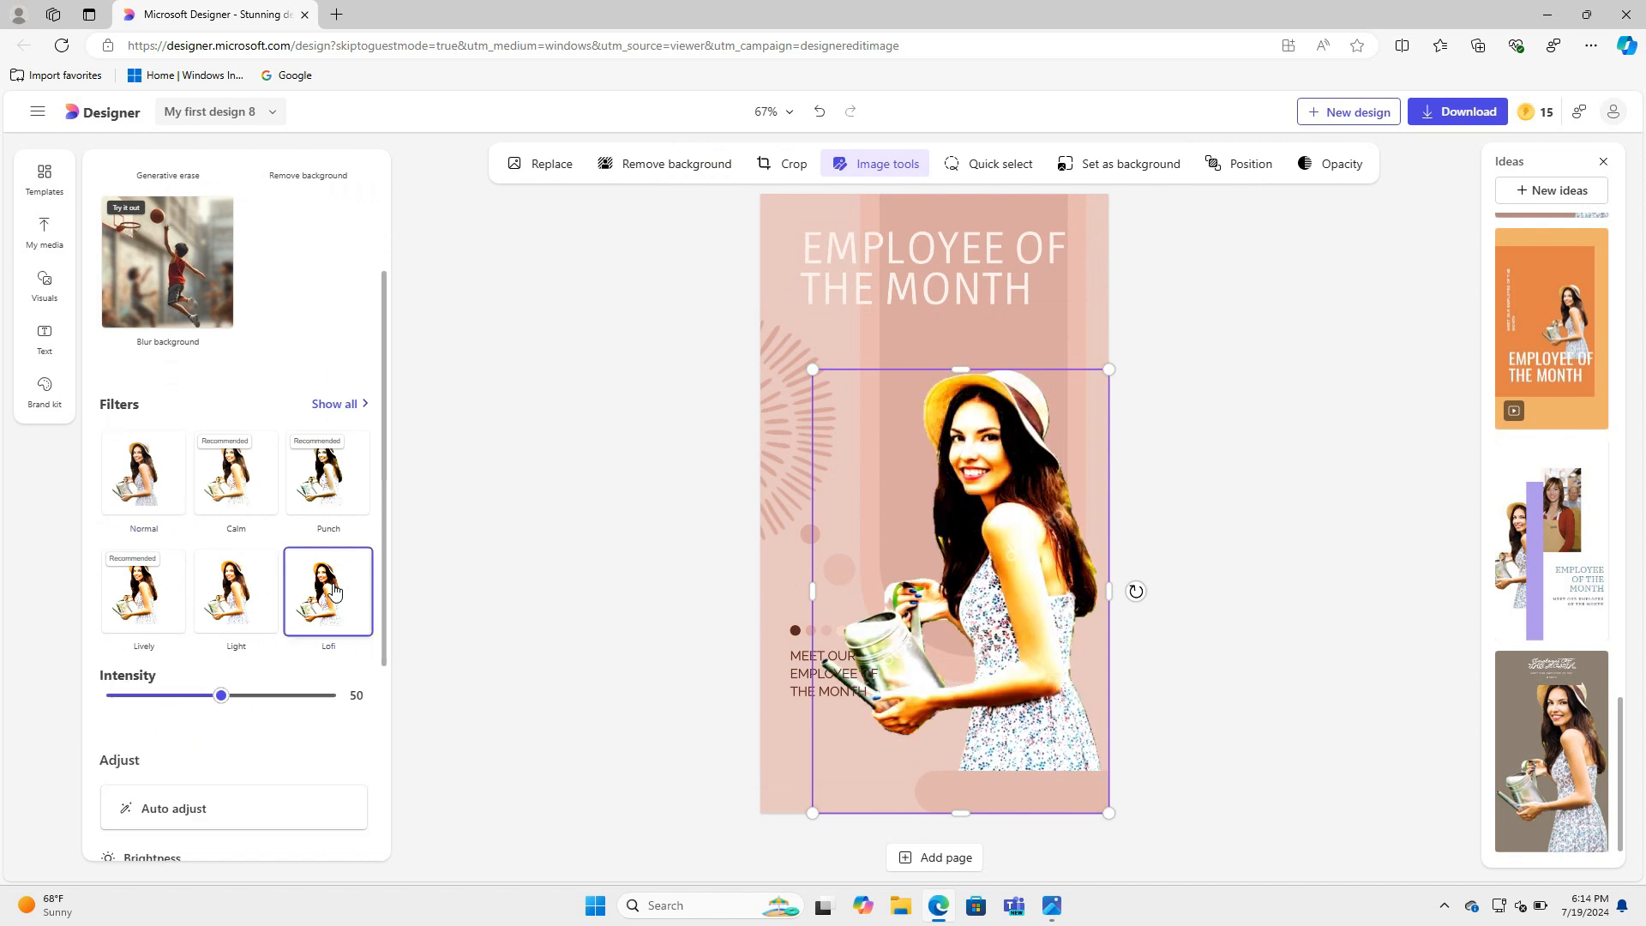
left_click(261, 602)
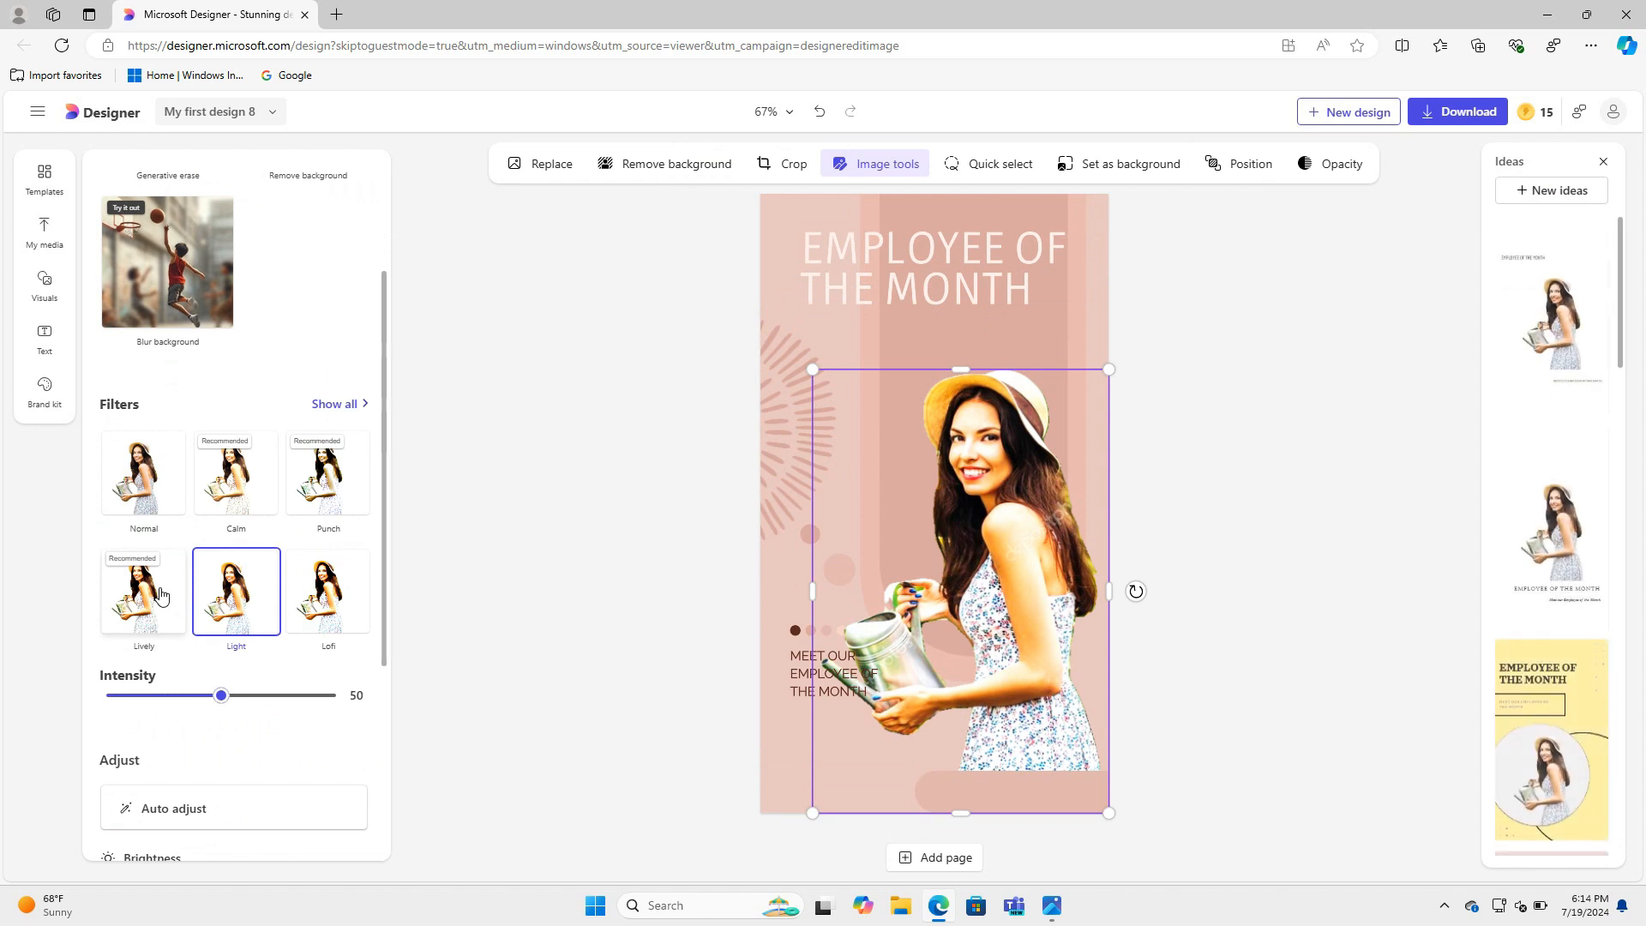
left_click(144, 473)
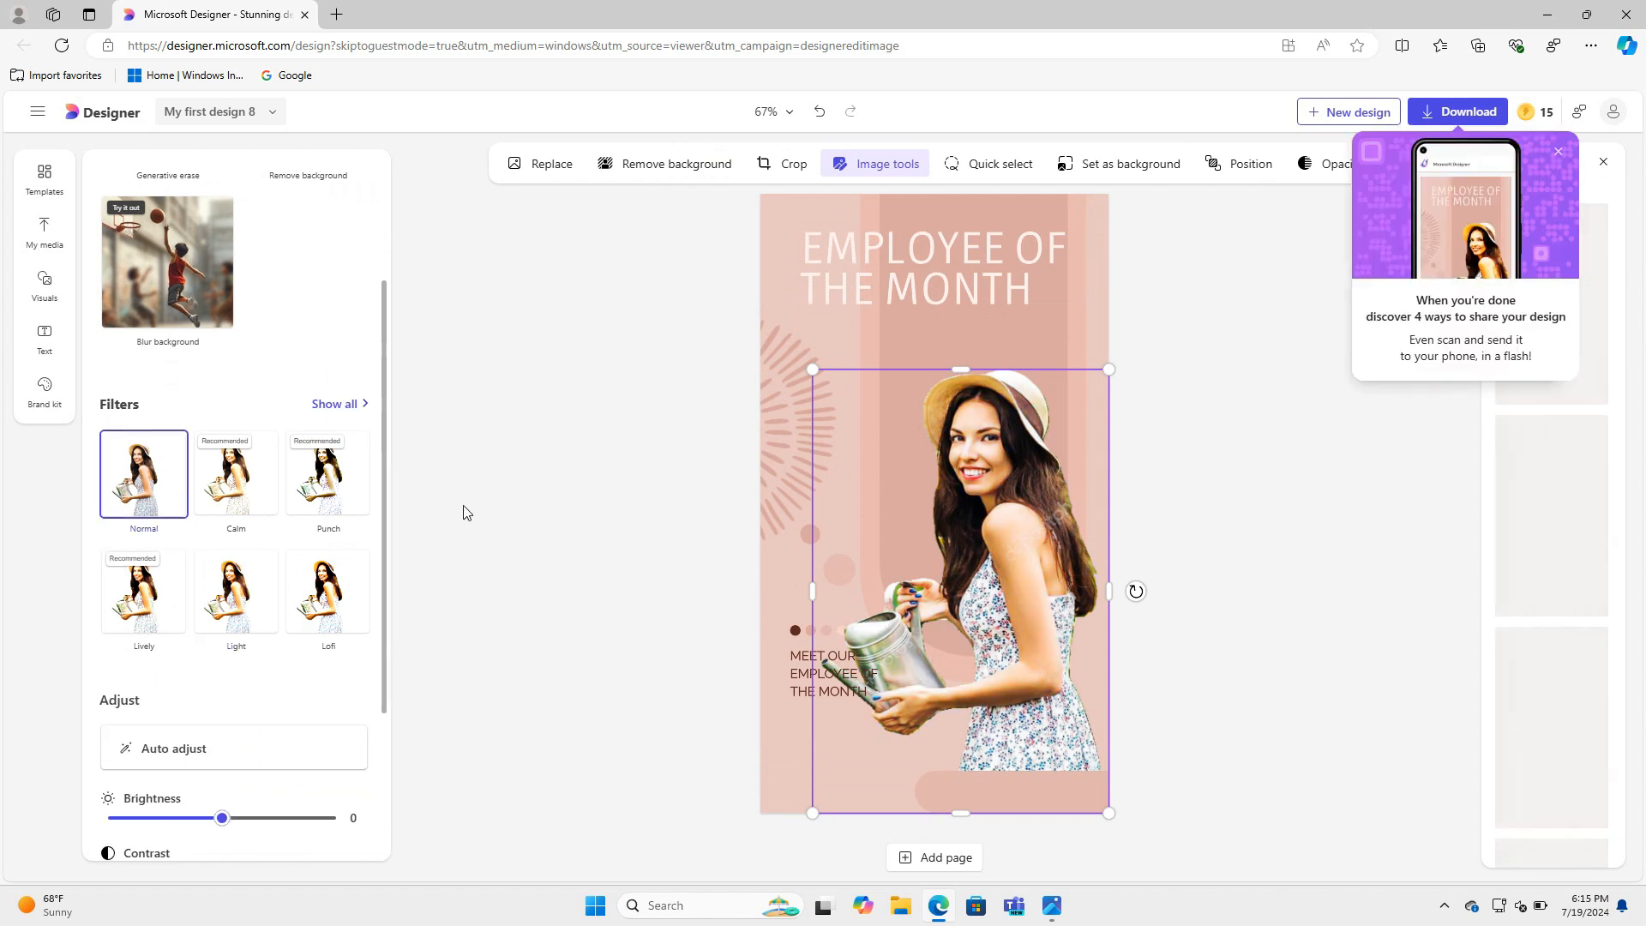
Examine the brightness, contrast, saturation, temperature and sharpness adjustments and the AI tools available for the photo.
scroll(342, 538, "down", 2)
scroll(342, 538, "down", 1)
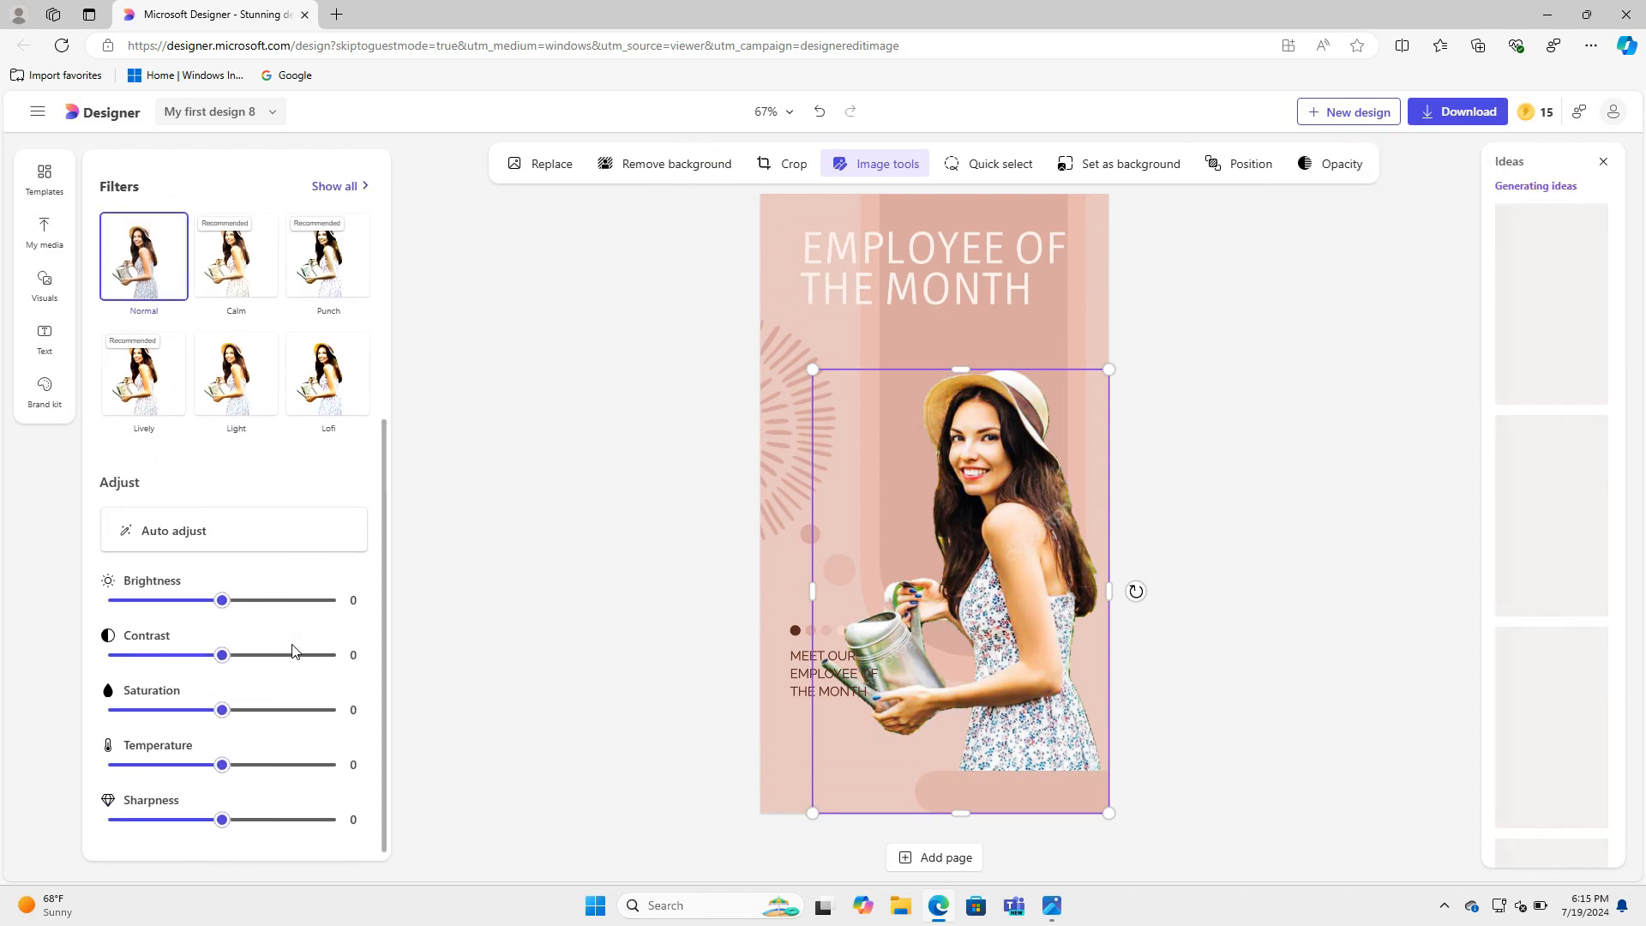
scroll(267, 540, "up", 5)
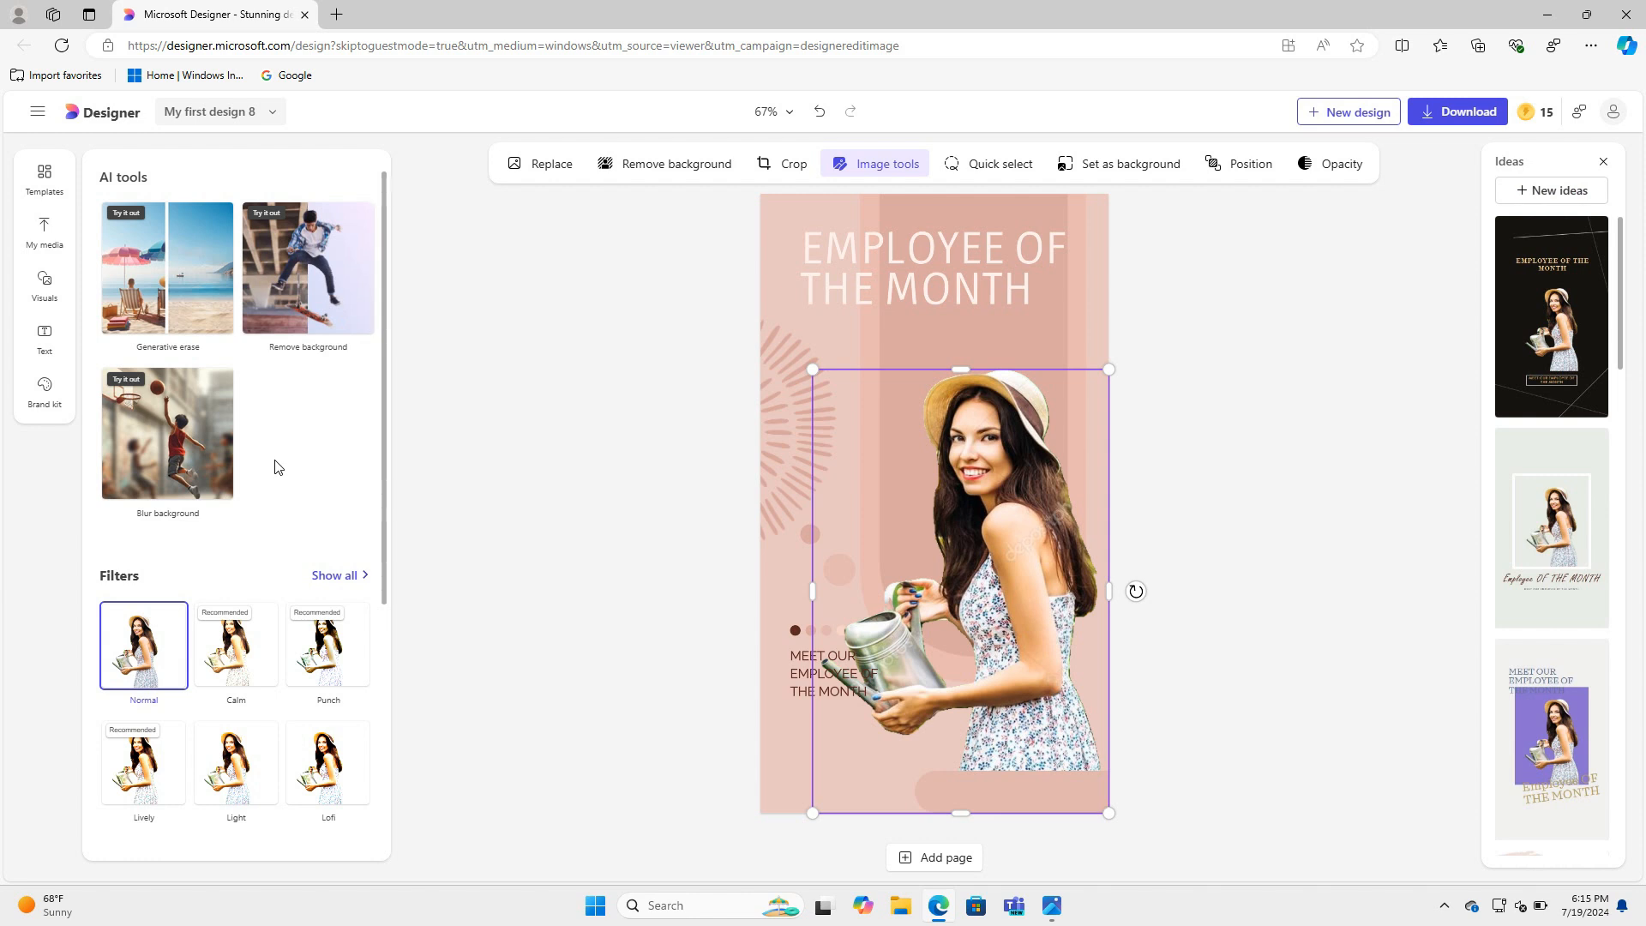
Add purple "FOR SALE" text from the stacked "SALE" text style and place it below the heading, beside the woman's hat.
left_click(49, 283)
left_click(64, 348)
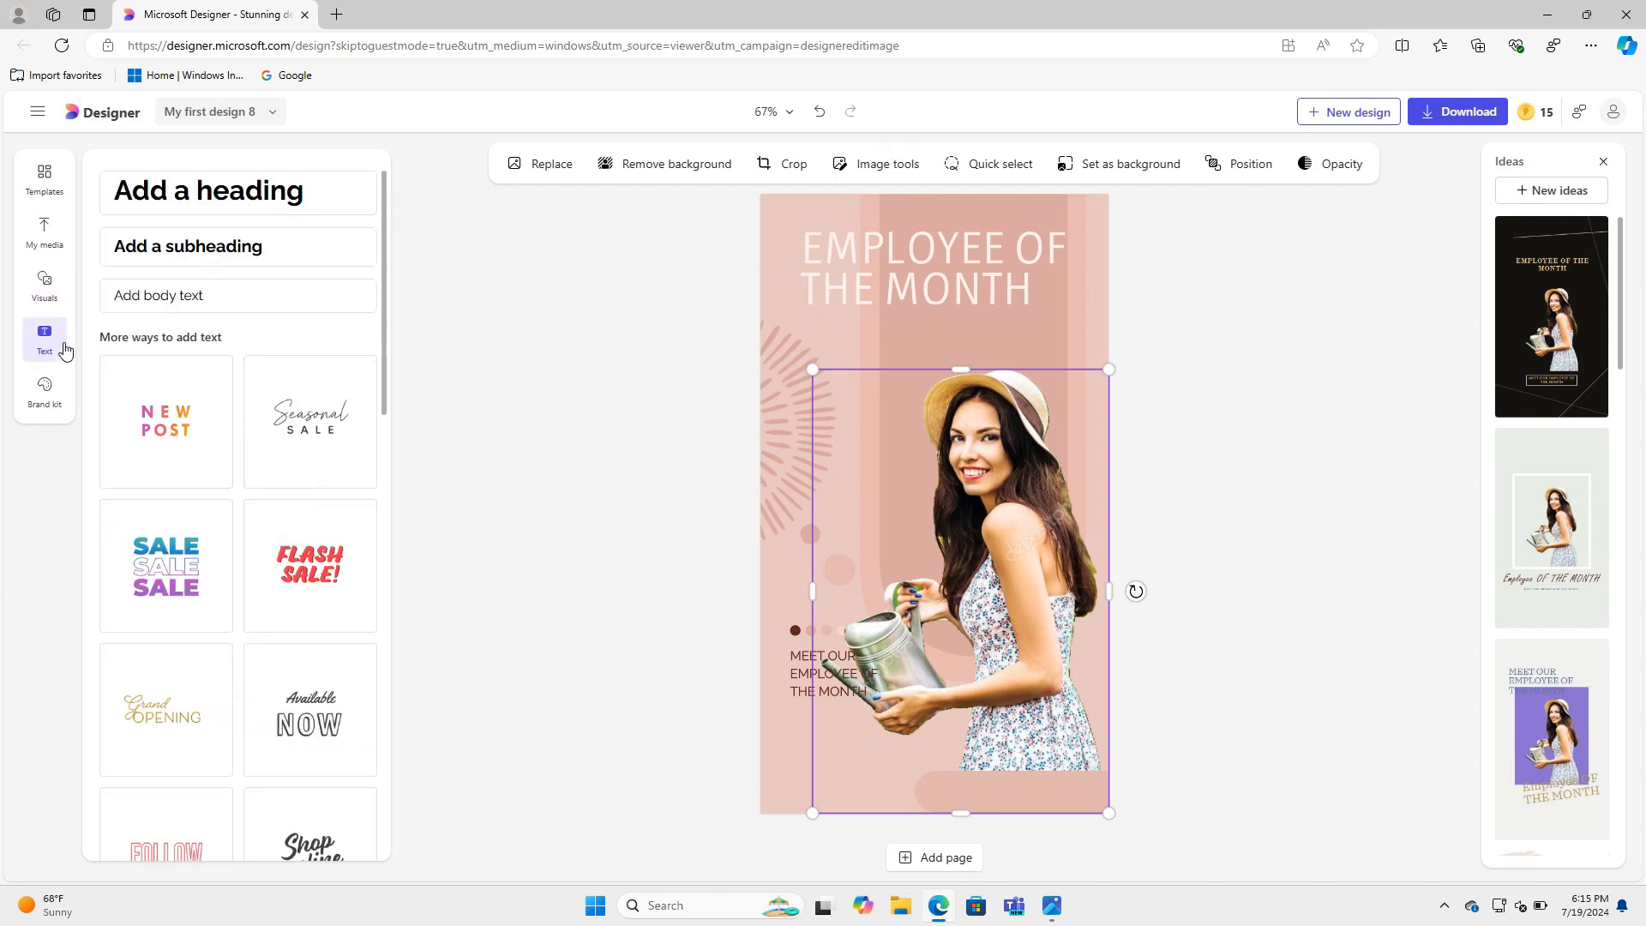
scroll(353, 549, "down", 3)
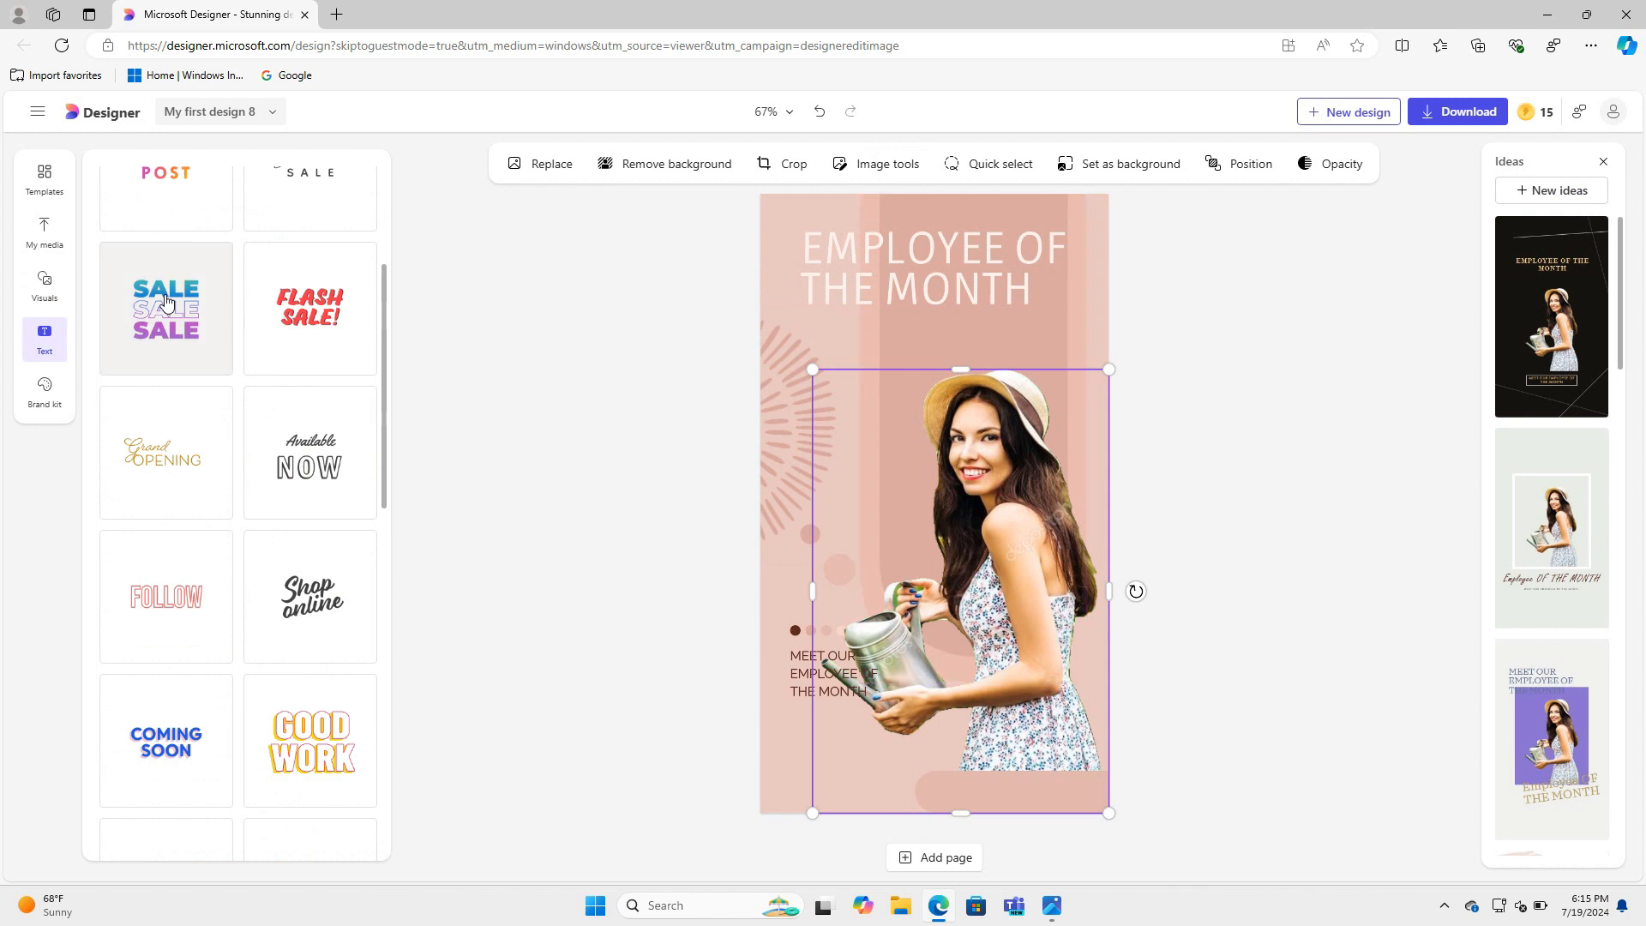
left_click(166, 319)
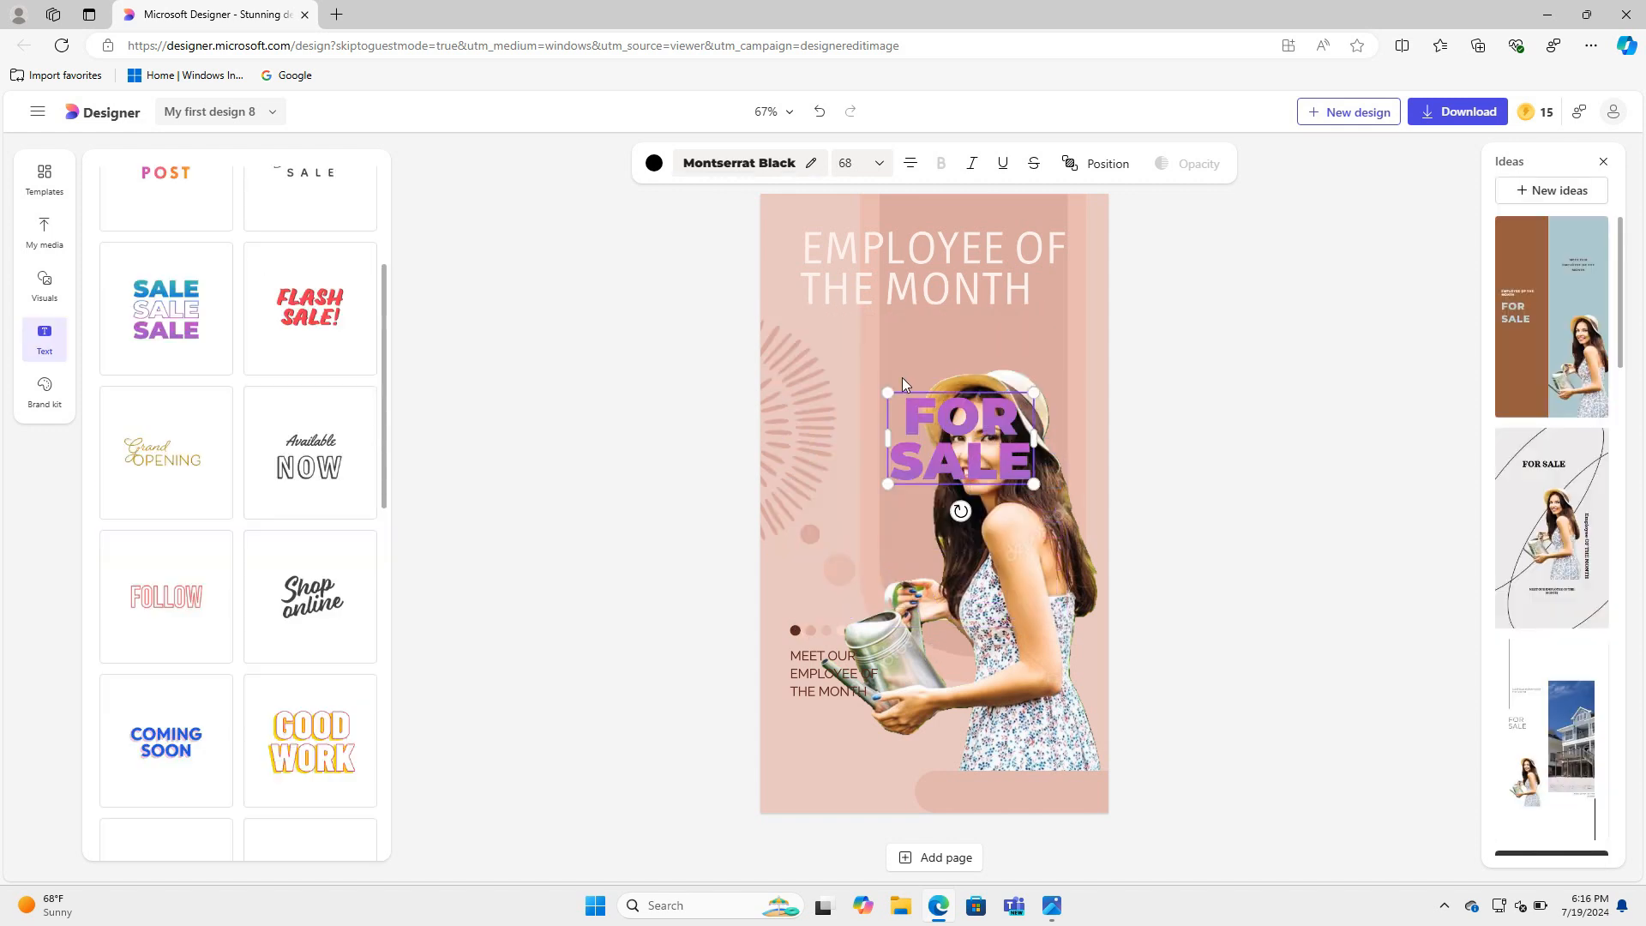
left_click_drag(906, 384, 820, 367)
left_click(1148, 340)
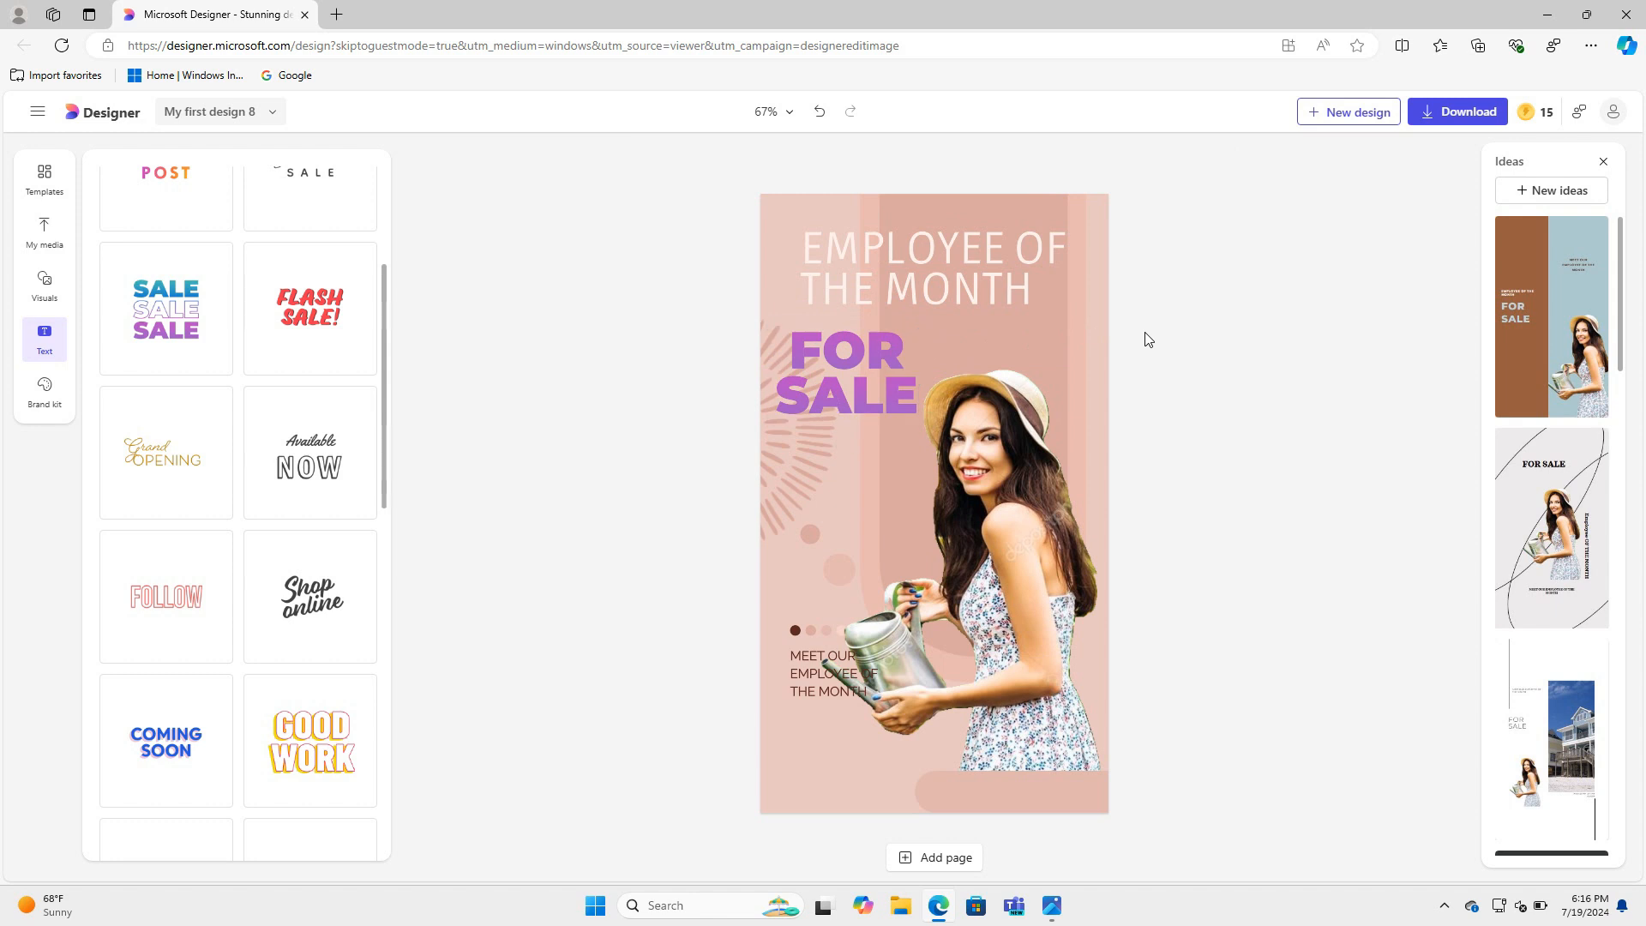